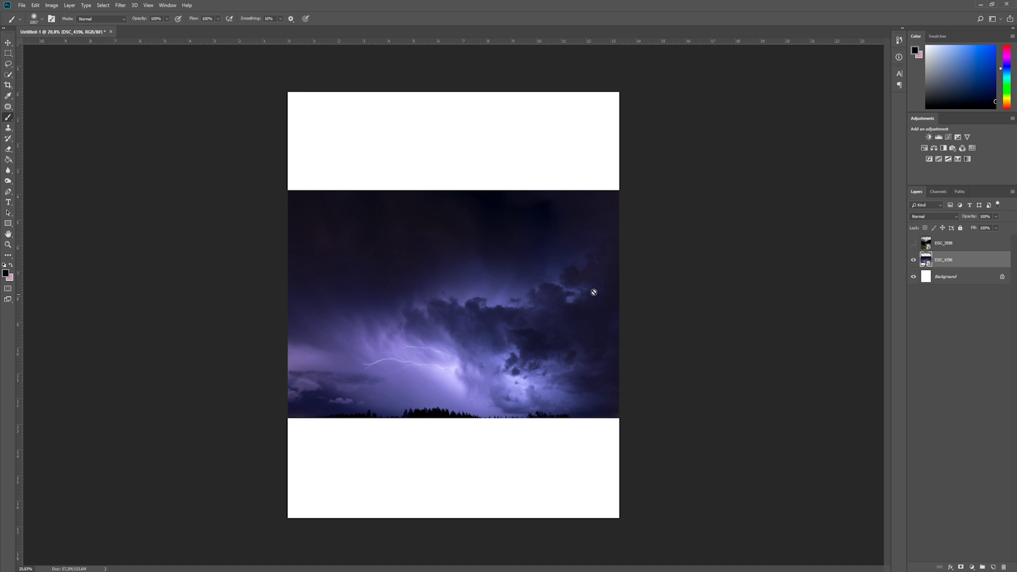
# - Make the DSC_3598 mountain layer visible and select its cloudy sky with the Quick Selection tool
pyautogui.click(913, 242)
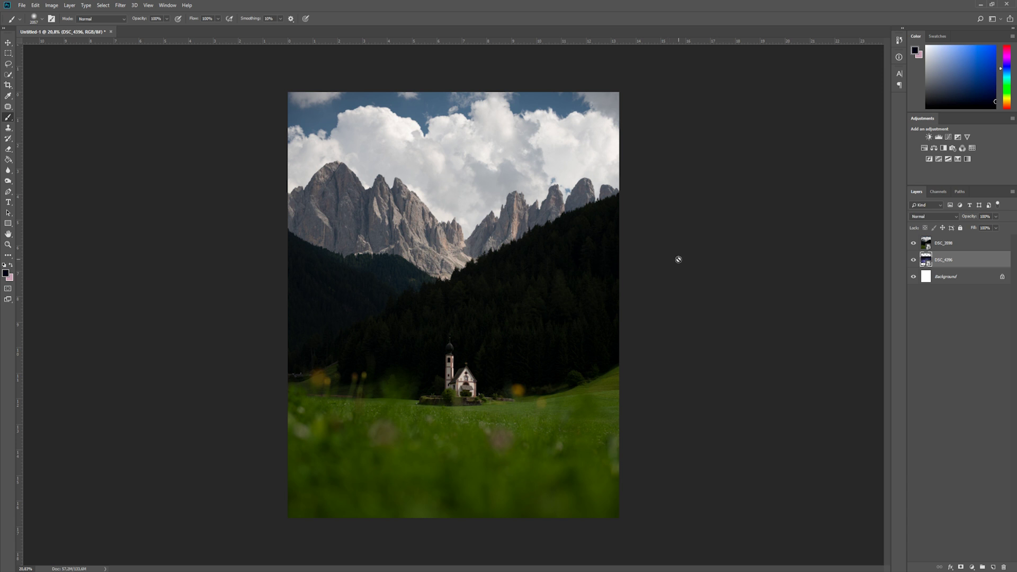
pyautogui.click(926, 244)
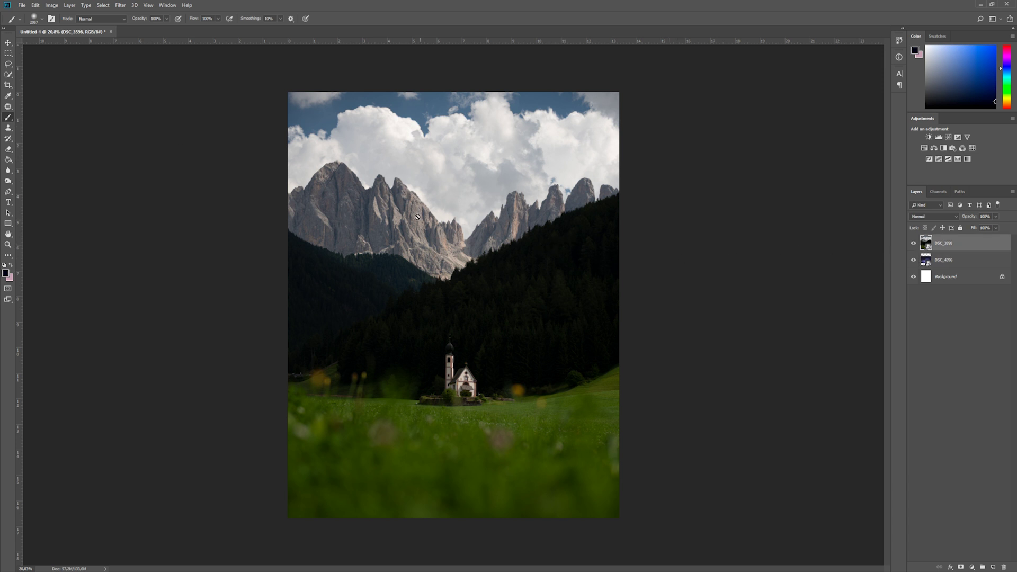
pyautogui.click(8, 74)
pyautogui.moveTo(369, 130); pyautogui.dragTo(381, 130)
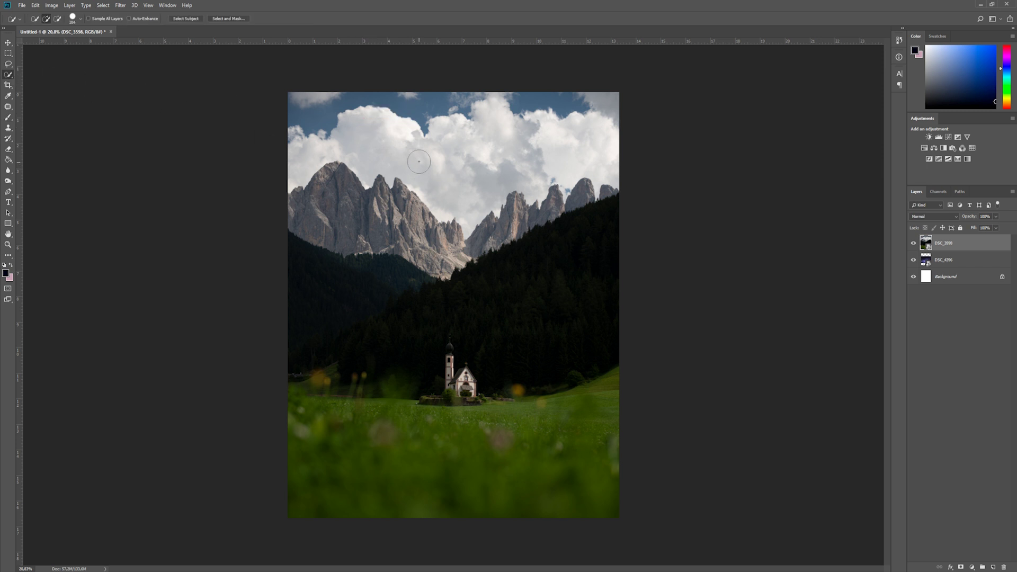
pyautogui.moveTo(321, 130); pyautogui.dragTo(490, 154)
# - Invert the selection and use it as a layer mask that hides the original sky of DSC_3598
pyautogui.hotkey('ctrl', 'shift', 'i')
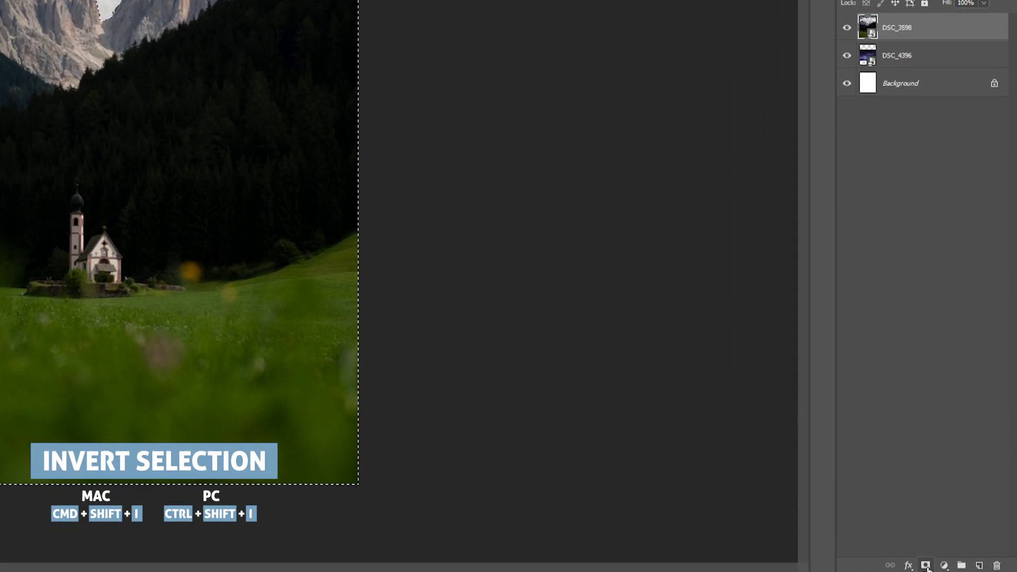
pyautogui.click(961, 567)
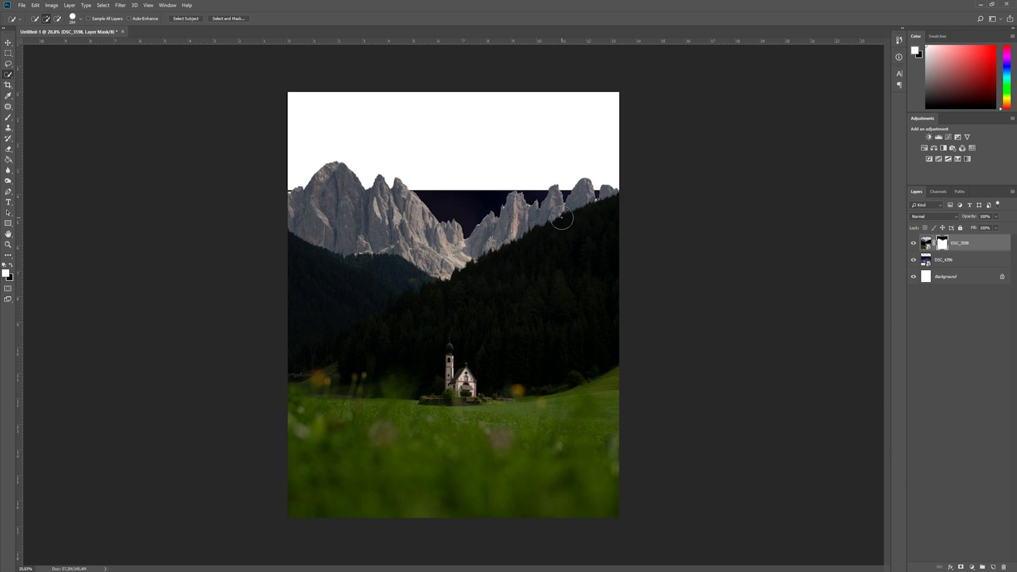
# - Set up a small black brush for touching up the mountain layer's mask along the ridge
pyautogui.scroll(2, 536, 189)
pyautogui.scroll(4, 546, 189)
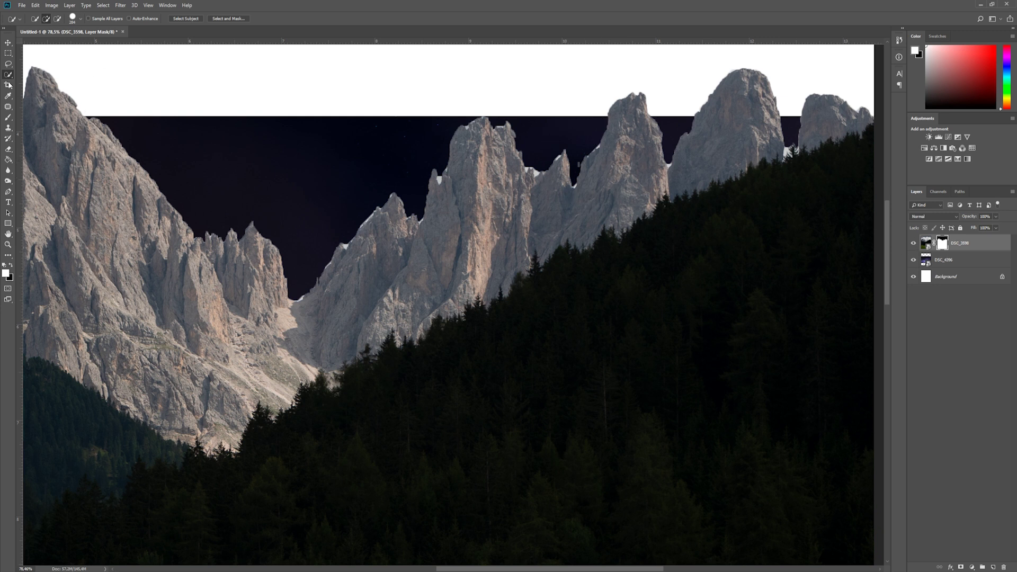
pyautogui.click(10, 118)
pyautogui.press('x')
pyautogui.moveTo(516, 192); pyautogui.dragTo(411, 176)
pyautogui.moveTo(516, 153)
pyautogui.mouseDown()
pyautogui.moveTo(428, 179)
pyautogui.moveTo(254, 168)
pyautogui.mouseUp()
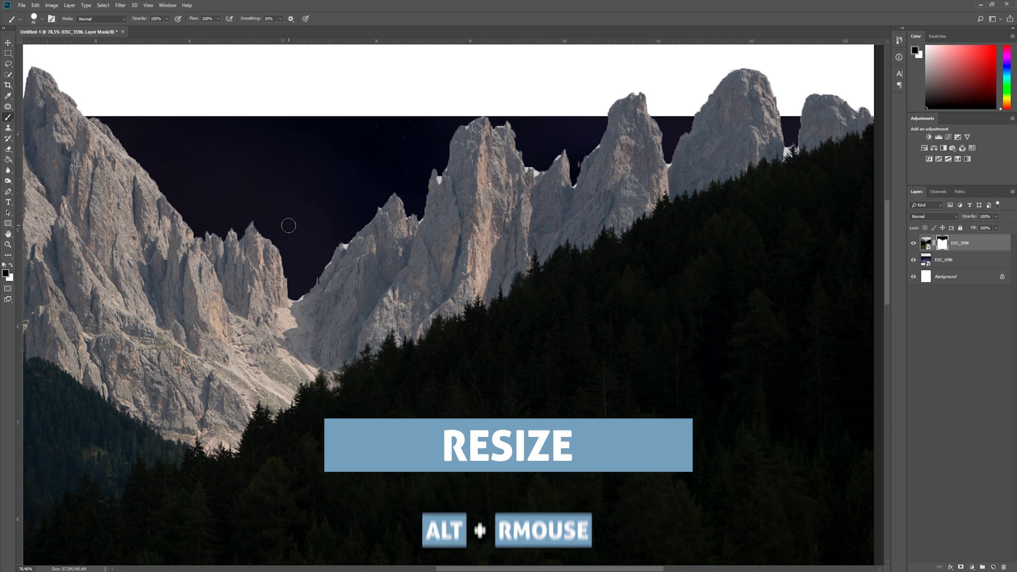
# - Free-transform the DSC_4396 storm sky and move it up to fill the area above the mountains
pyautogui.scroll(-5, 574, 268)
pyautogui.scroll(-2, 574, 268)
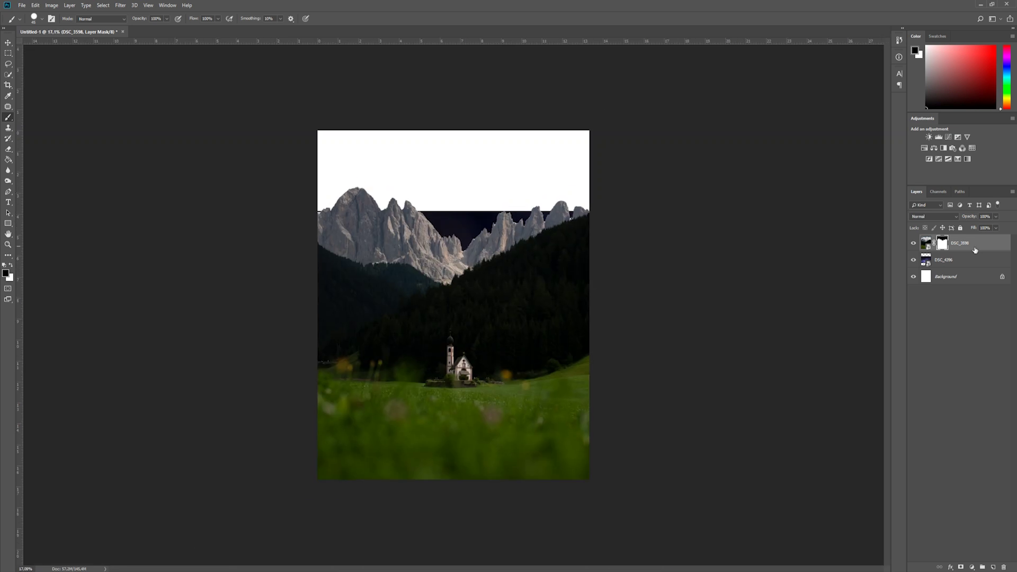
pyautogui.click(964, 264)
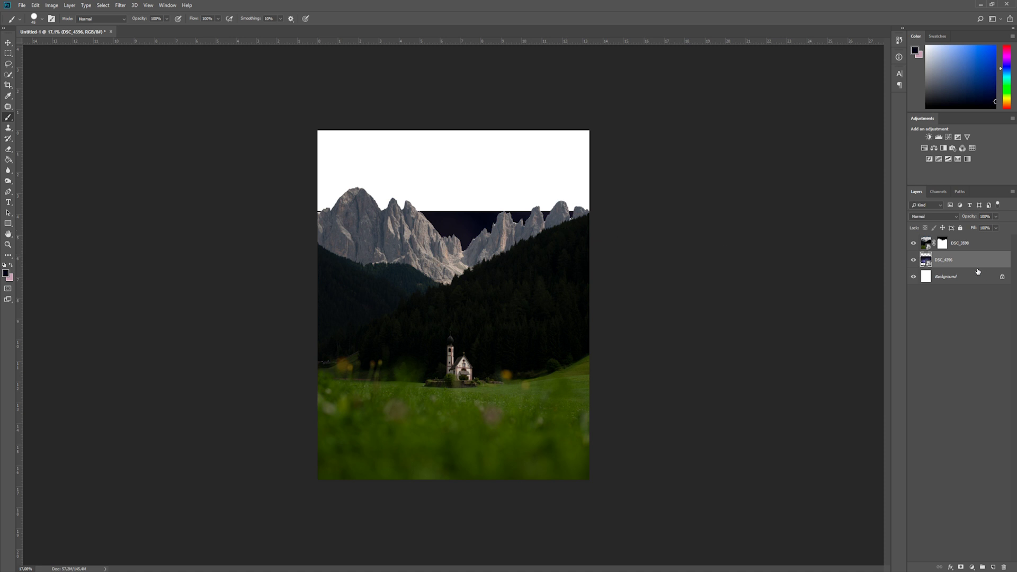
pyautogui.hotkey('ctrl', 't')
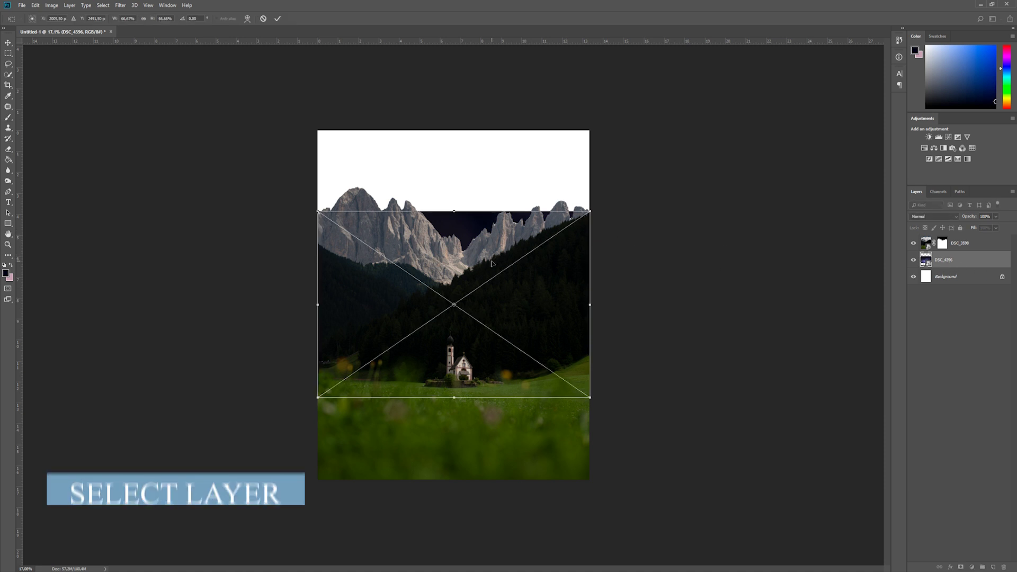
pyautogui.moveTo(492, 263); pyautogui.dragTo(490, 120)
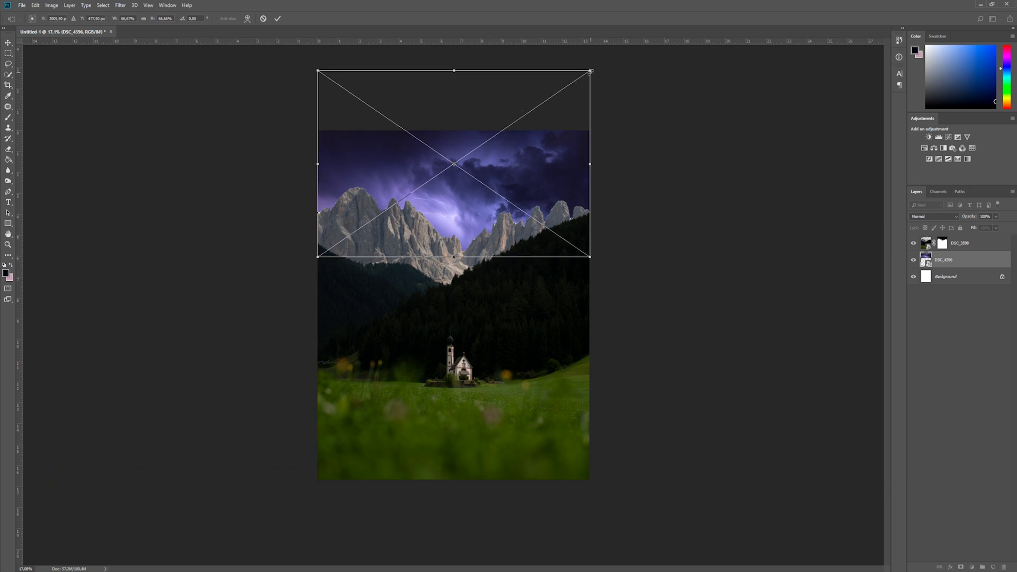
# - Enlarge the storm sky past the canvas's right edge, fine-tune its fit behind the ridge and commit the transform
pyautogui.moveTo(591, 71); pyautogui.dragTo(626, 42)
pyautogui.moveTo(544, 140); pyautogui.dragTo(544, 144)
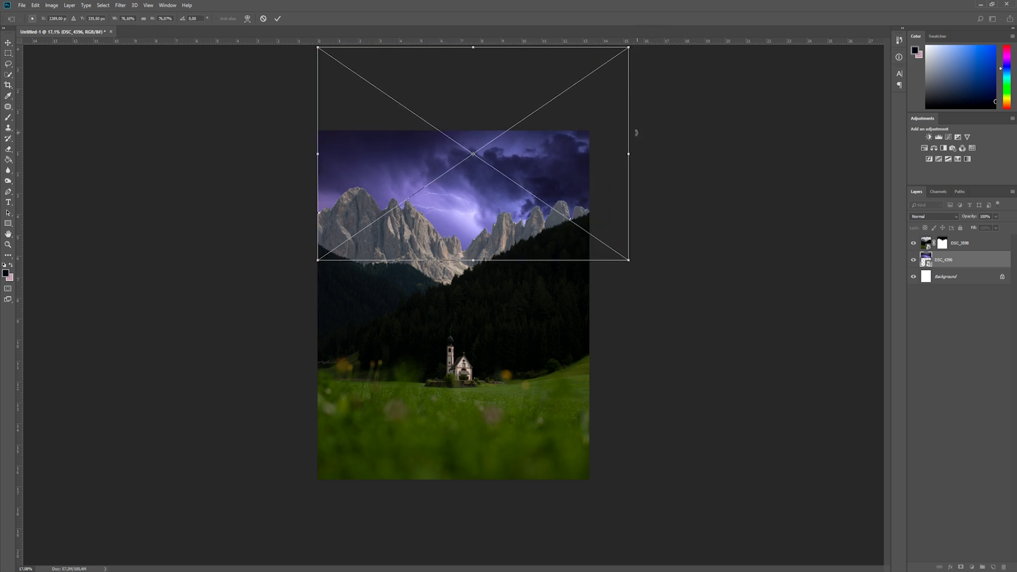
pyautogui.moveTo(628, 155); pyautogui.dragTo(634, 155)
pyautogui.moveTo(474, 263); pyautogui.dragTo(476, 265)
pyautogui.press('Return')
pyautogui.press('b')
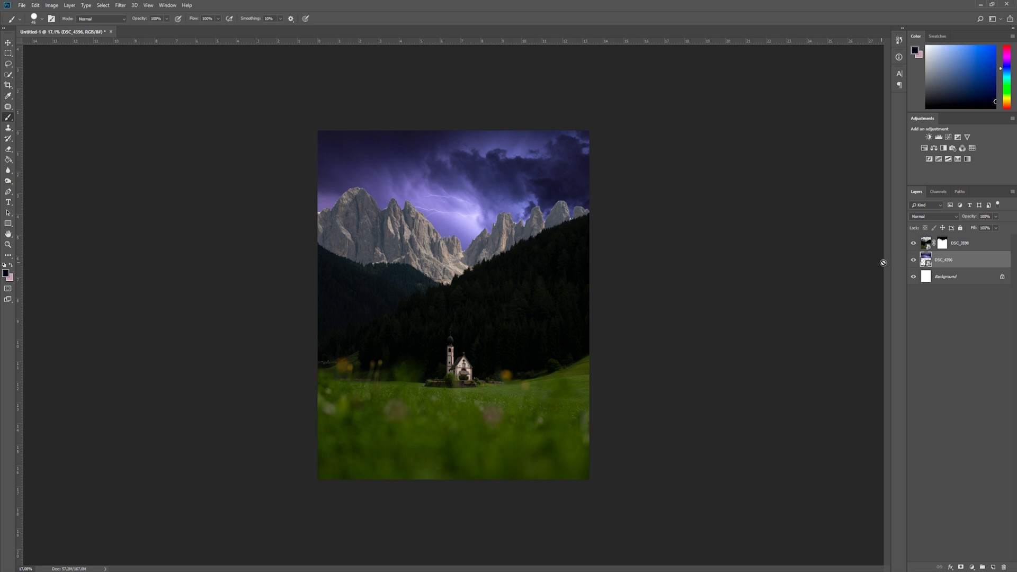
# - Duplicate the masked DSC_3598 layer and rasterize the copy so it can be painted on
pyautogui.click(965, 245)
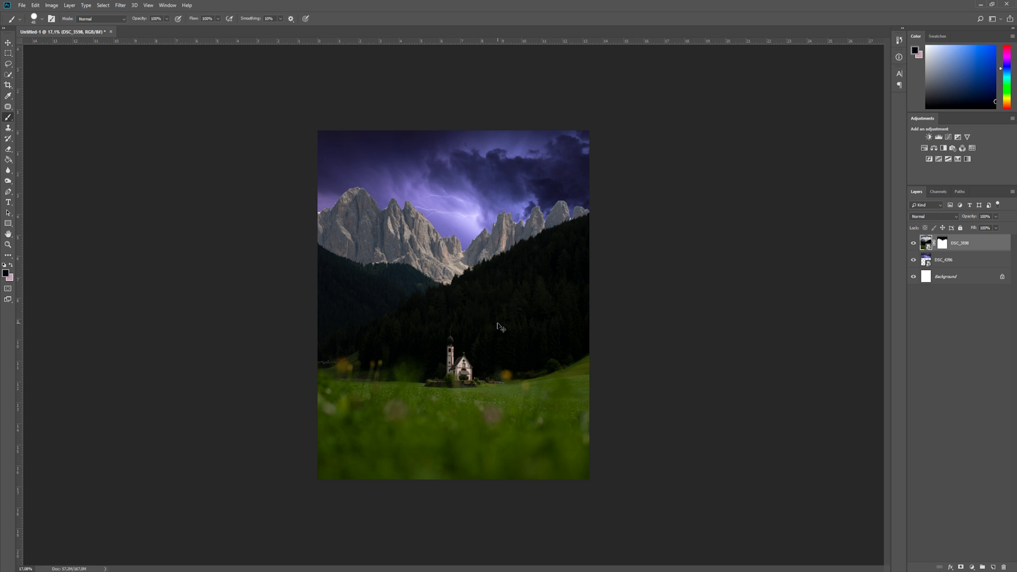
pyautogui.hotkey('ctrl', 'j')
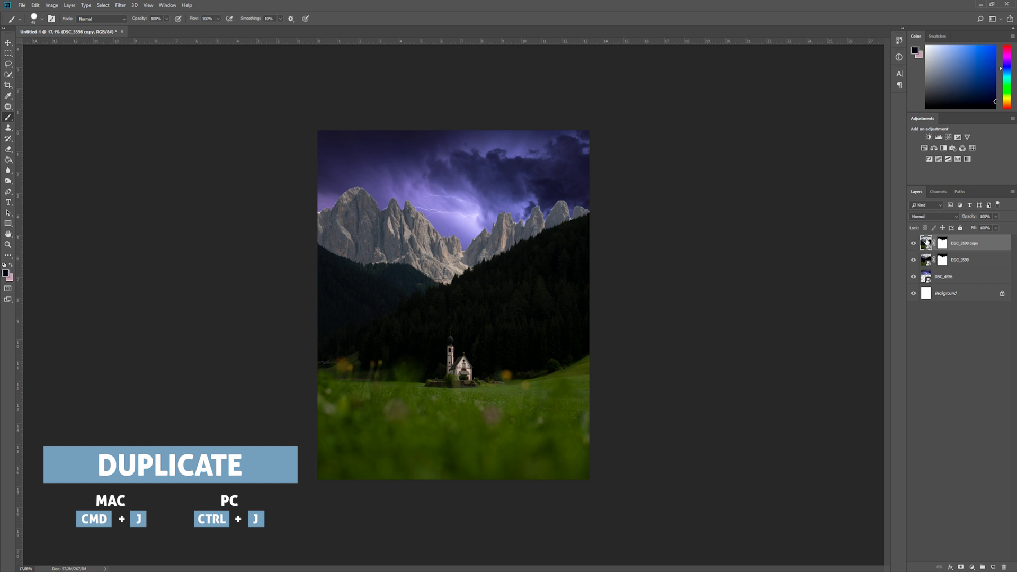
pyautogui.click(485, 218)
pyautogui.click(498, 218)
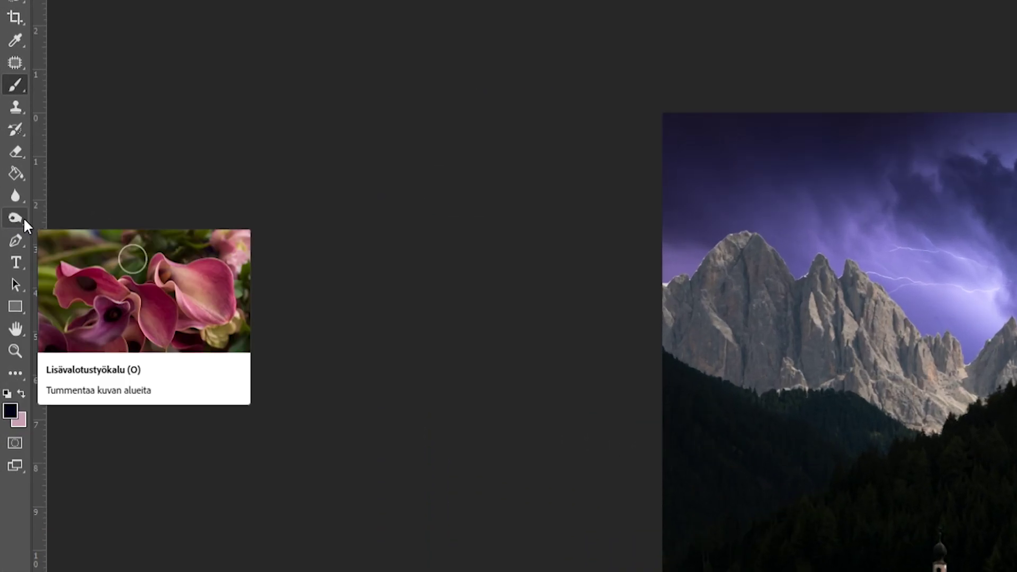
# - Set up the Burn tool with the Highlights range and 50% exposure
pyautogui.click(19, 214)
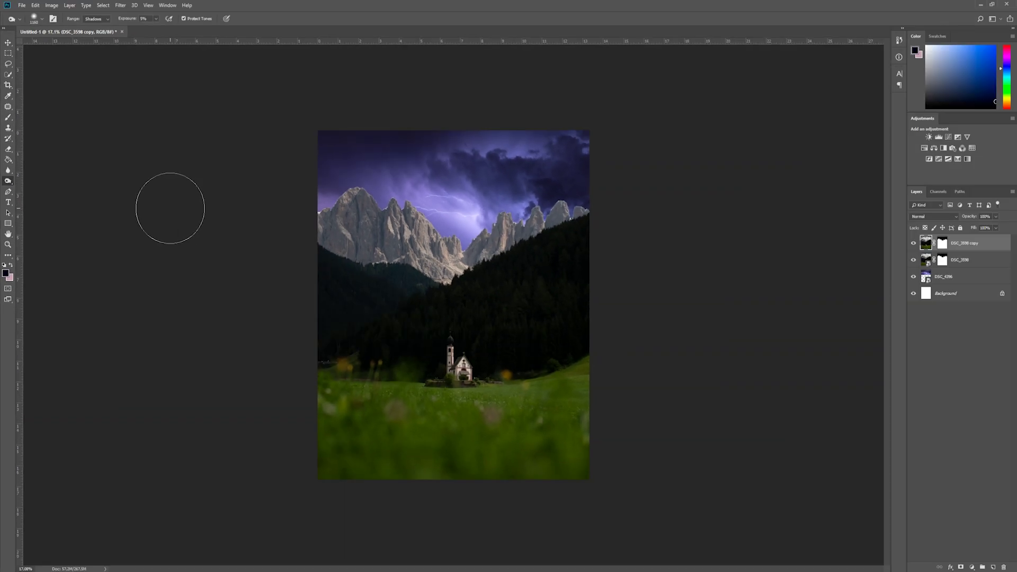
pyautogui.press('b')
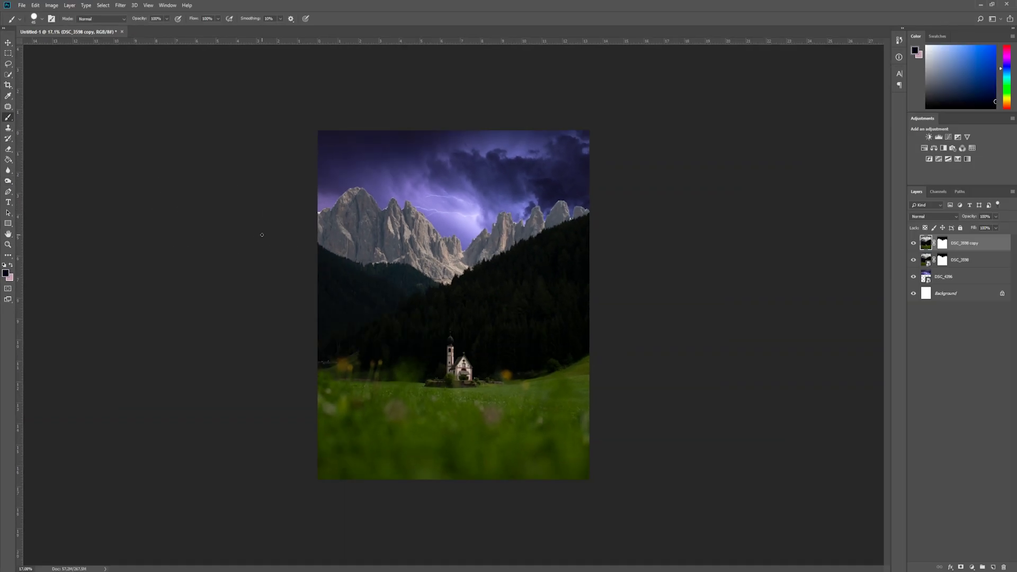
pyautogui.press('o')
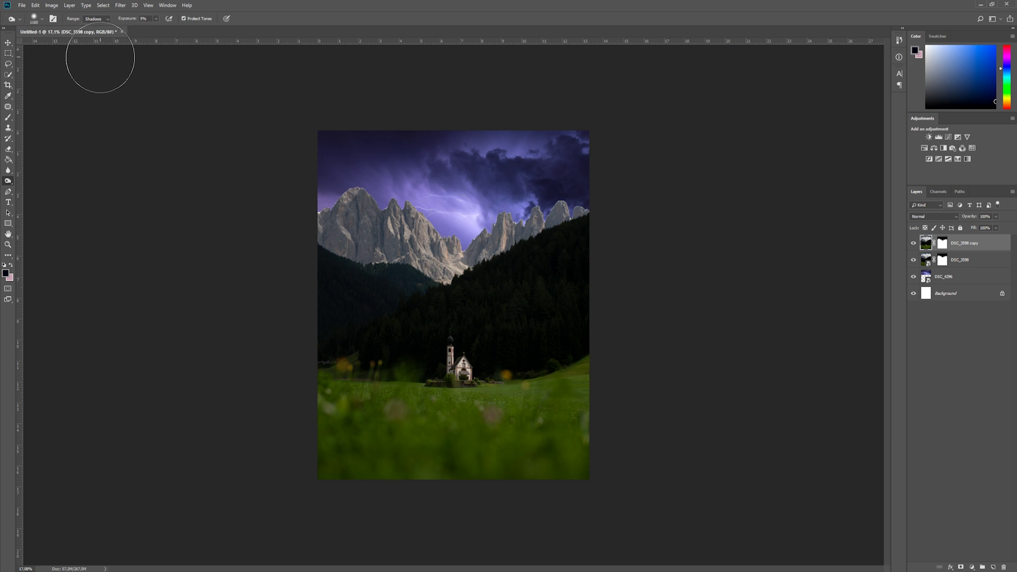
pyautogui.click(103, 20)
pyautogui.click(156, 18)
pyautogui.moveTo(155, 28); pyautogui.dragTo(156, 28)
pyautogui.moveTo(174, 30); pyautogui.dragTo(173, 31)
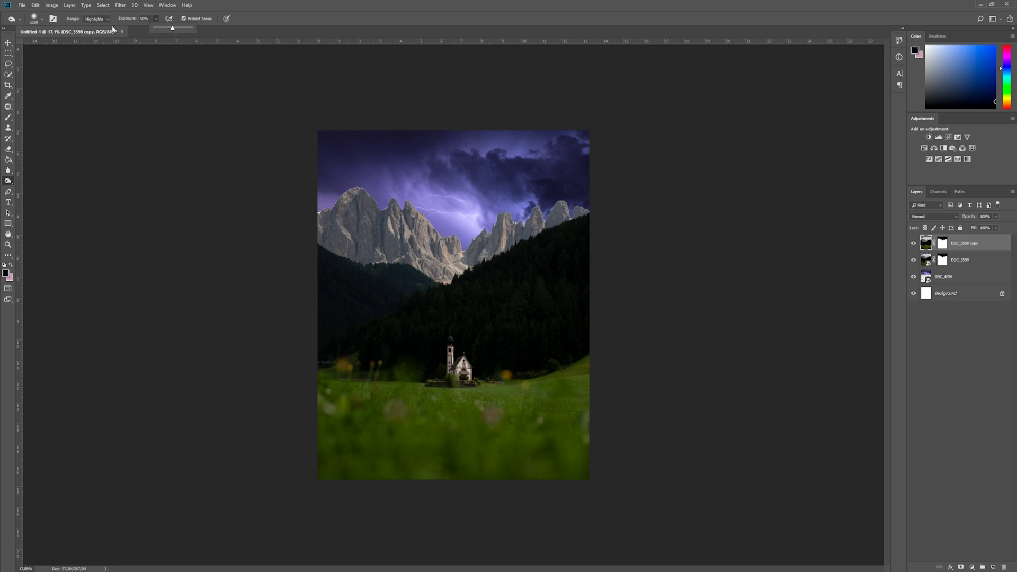
# - Hide the original DSC_3598 layer and burn the highlights of the left mountains on the copy with a smaller brush
pyautogui.moveTo(431, 240); pyautogui.dragTo(438, 243)
pyautogui.moveTo(355, 211); pyautogui.dragTo(338, 209)
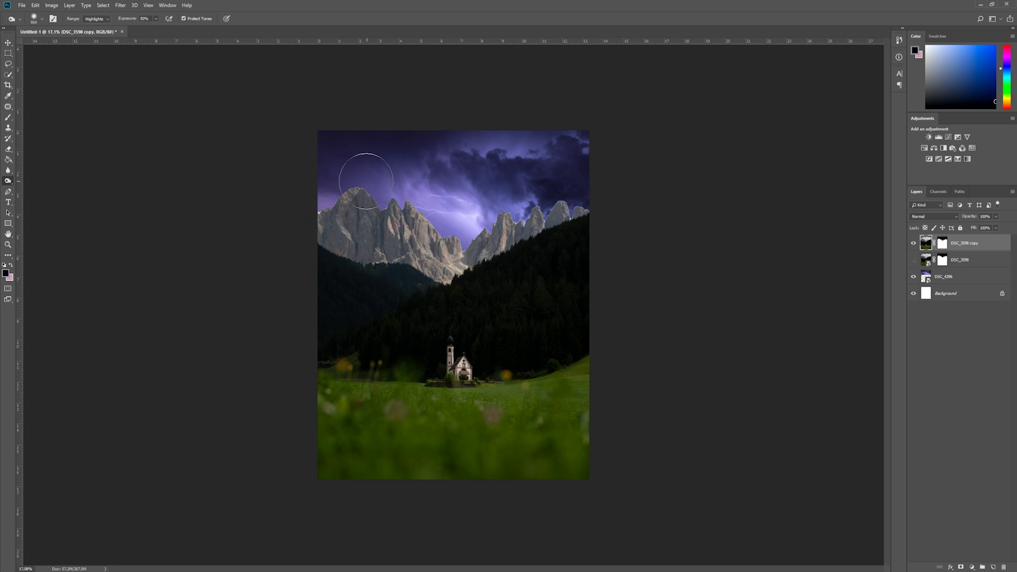
pyautogui.press('[')
pyautogui.press('[')
pyautogui.press('[')
pyautogui.press('[')
pyautogui.press('[')
pyautogui.moveTo(388, 229); pyautogui.dragTo(404, 229)
# - Lower the burn exposure to 29% and darken the highlights along the right peaks and central ridge
pyautogui.click(156, 18)
pyautogui.moveTo(155, 30); pyautogui.dragTo(153, 31)
pyautogui.click(464, 242)
pyautogui.moveTo(504, 246); pyautogui.dragTo(482, 243)
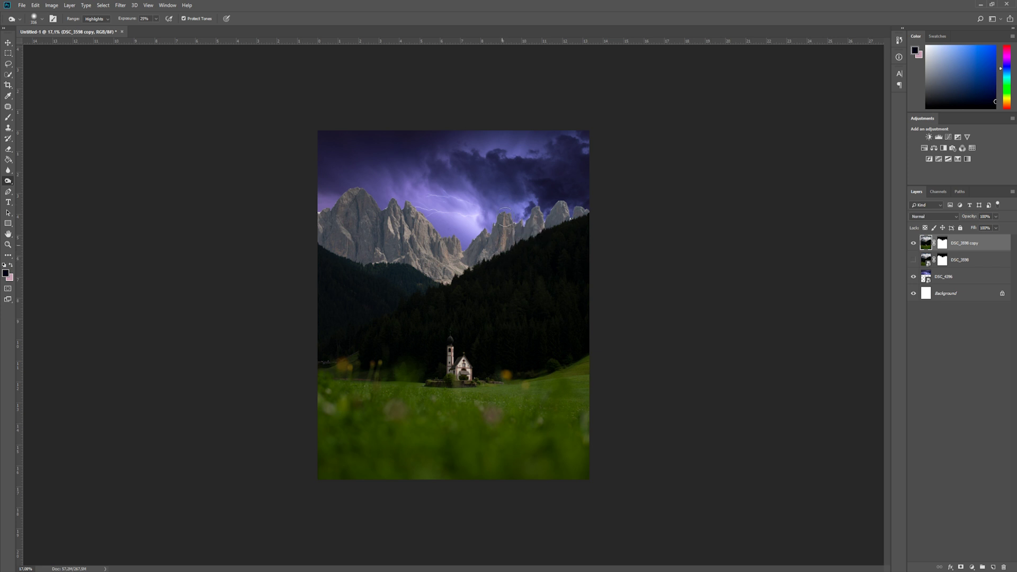
pyautogui.moveTo(556, 229); pyautogui.dragTo(557, 228)
pyautogui.moveTo(424, 225); pyautogui.dragTo(403, 233)
# - Burn the bright rock faces of the left massif and the pale slopes in the central gap
pyautogui.scroll(5, 440, 254)
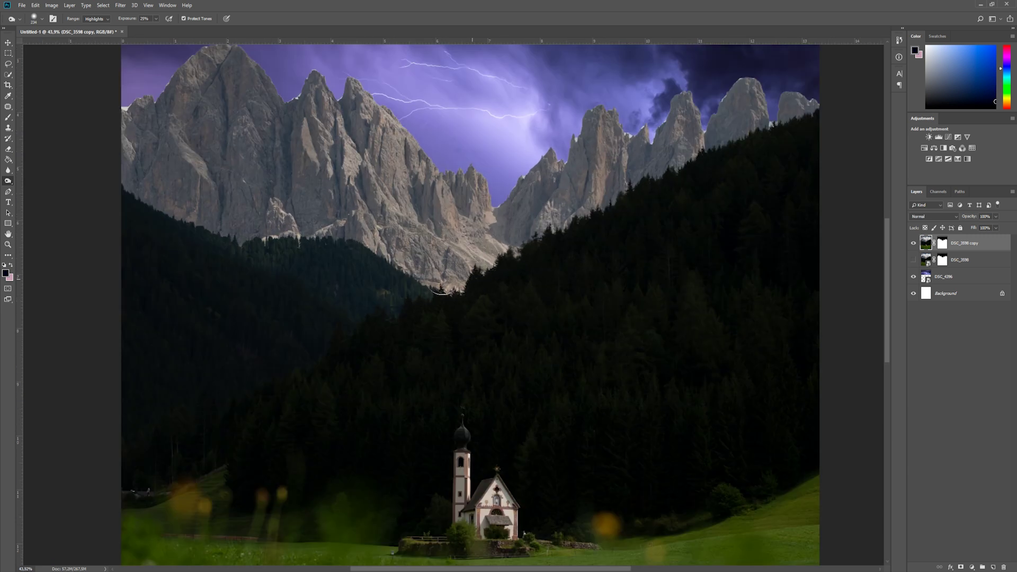
pyautogui.moveTo(297, 220); pyautogui.dragTo(269, 212)
pyautogui.moveTo(195, 156); pyautogui.dragTo(207, 166)
pyautogui.moveTo(346, 172)
pyautogui.mouseDown()
pyautogui.moveTo(350, 148)
pyautogui.moveTo(407, 171)
pyautogui.mouseUp()
pyautogui.moveTo(447, 218); pyautogui.dragTo(456, 219)
pyautogui.moveTo(520, 241); pyautogui.dragTo(506, 243)
pyautogui.moveTo(424, 283)
pyautogui.mouseDown()
pyautogui.moveTo(575, 202)
pyautogui.moveTo(599, 150)
pyautogui.moveTo(599, 210)
pyautogui.mouseUp()
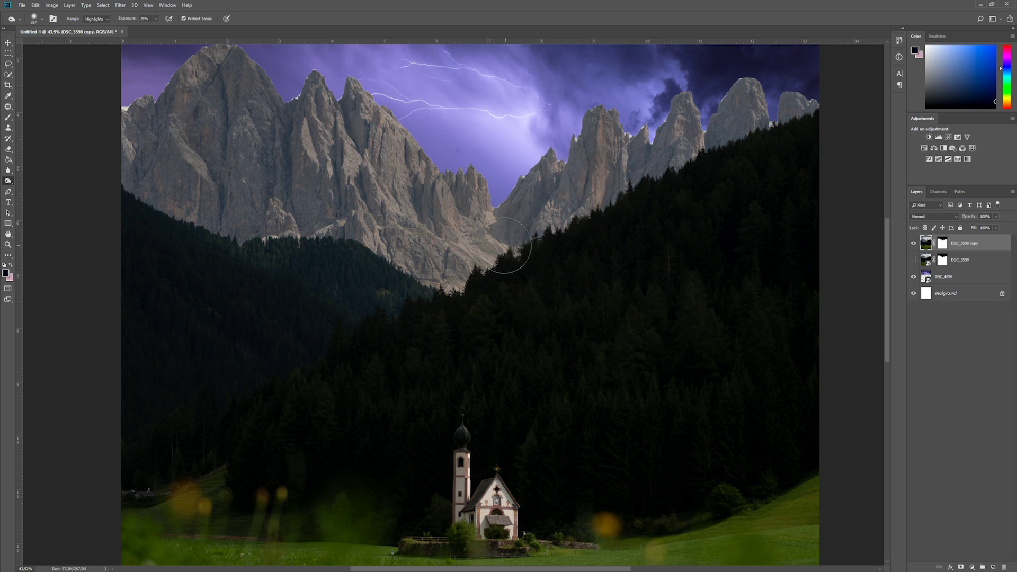
# - Darken the remaining highlights on the central slope, right peaks and far-left rock face, varying the burn brush size
pyautogui.moveTo(434, 181); pyautogui.dragTo(440, 181)
pyautogui.moveTo(448, 192); pyautogui.dragTo(376, 198)
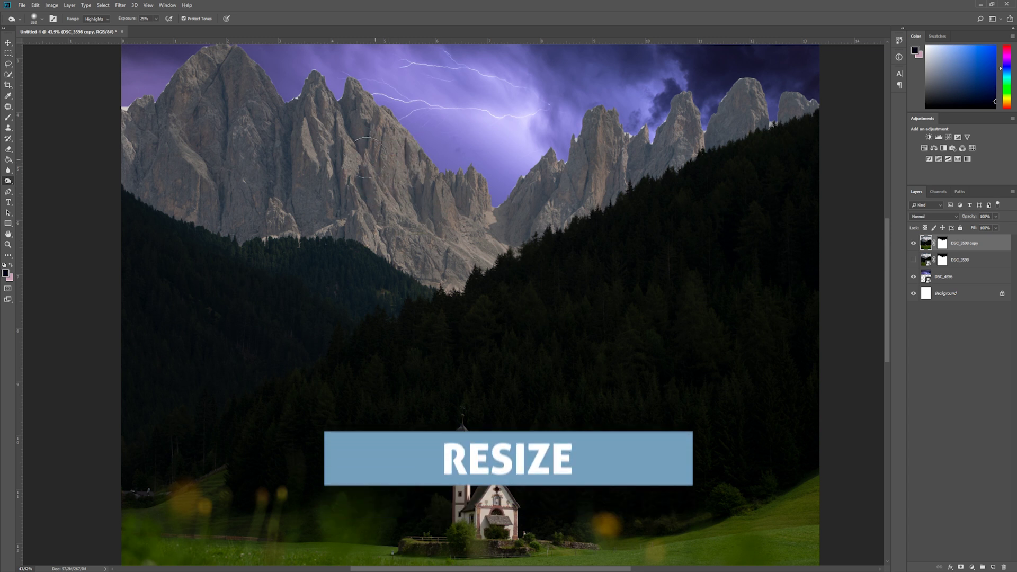
pyautogui.moveTo(360, 246); pyautogui.dragTo(377, 254)
pyautogui.moveTo(381, 173); pyautogui.dragTo(373, 176)
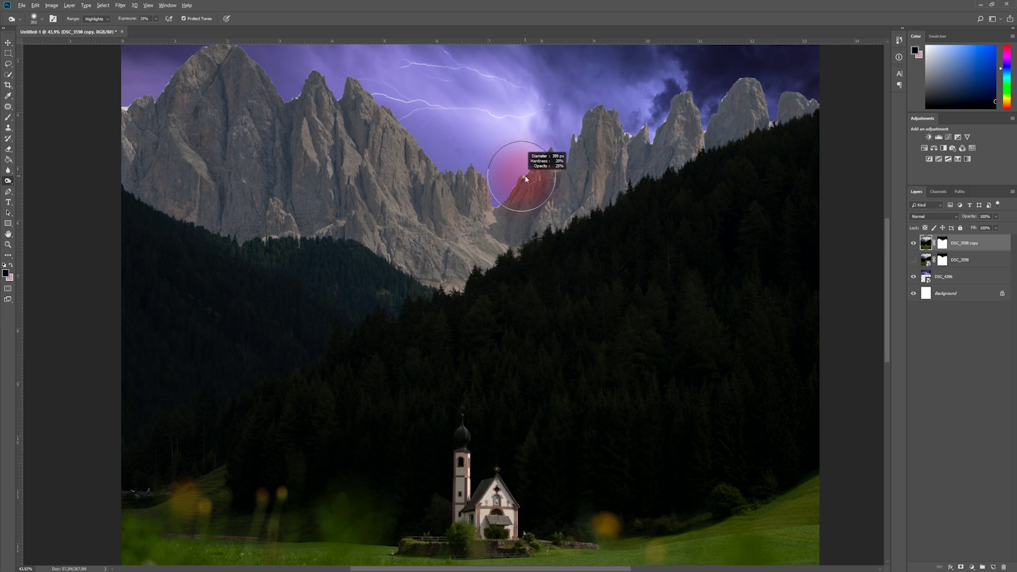
pyautogui.moveTo(708, 114); pyautogui.dragTo(720, 113)
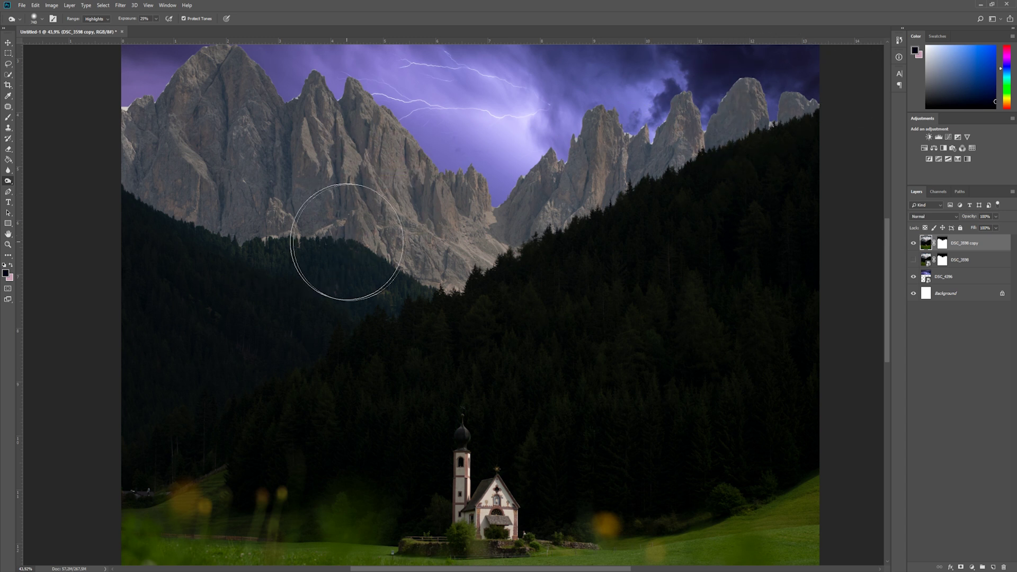
pyautogui.moveTo(180, 158)
pyautogui.mouseDown()
pyautogui.moveTo(127, 156)
pyautogui.moveTo(124, 138)
pyautogui.mouseUp()
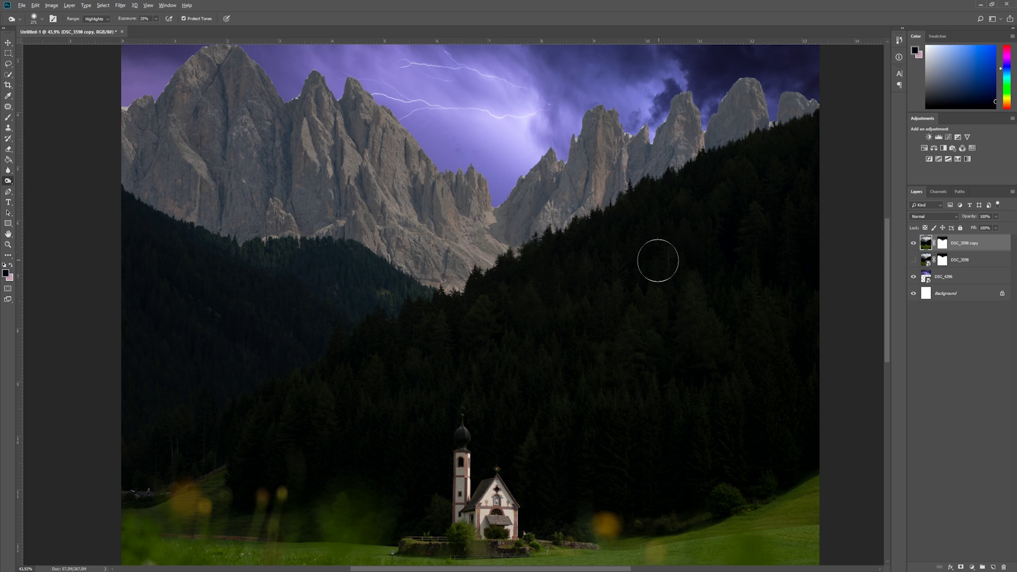
# - Burn the midtones of the whole mountain range with a large brush at 14% exposure
pyautogui.scroll(-1, 660, 254)
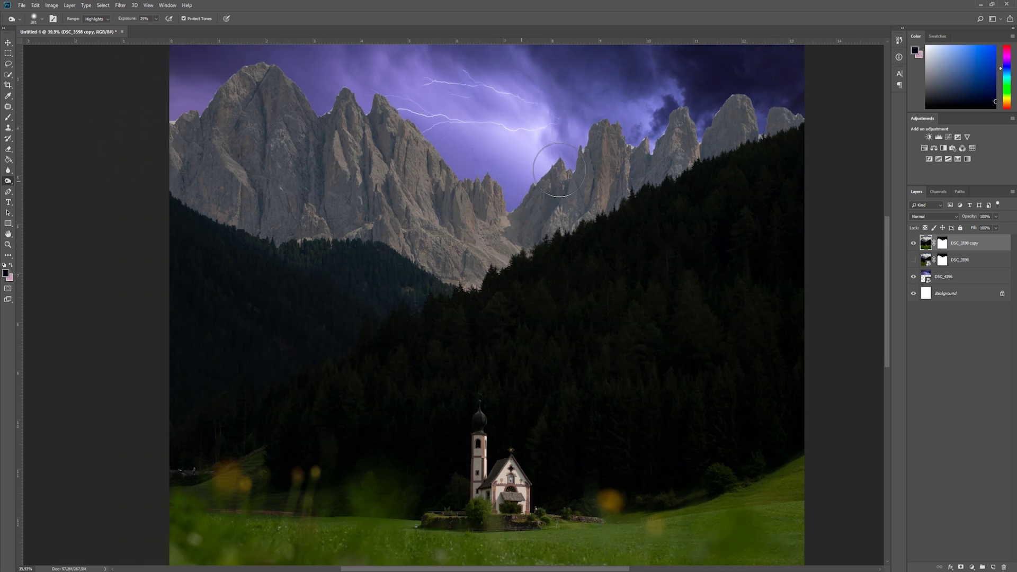
pyautogui.scroll(-4, 546, 176)
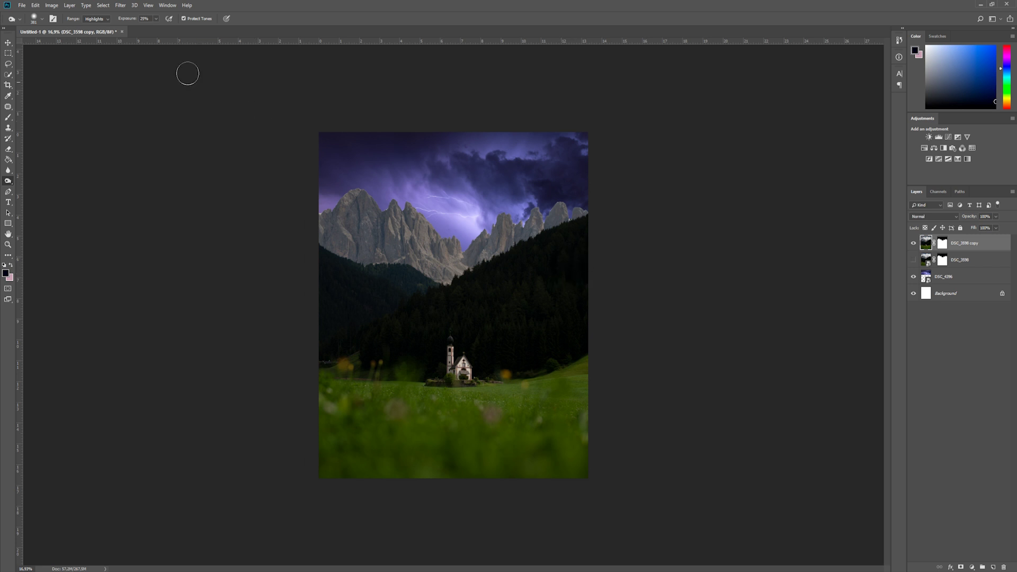
pyautogui.click(95, 19)
pyautogui.click(98, 35)
pyautogui.click(153, 20)
pyautogui.moveTo(416, 274); pyautogui.dragTo(455, 280)
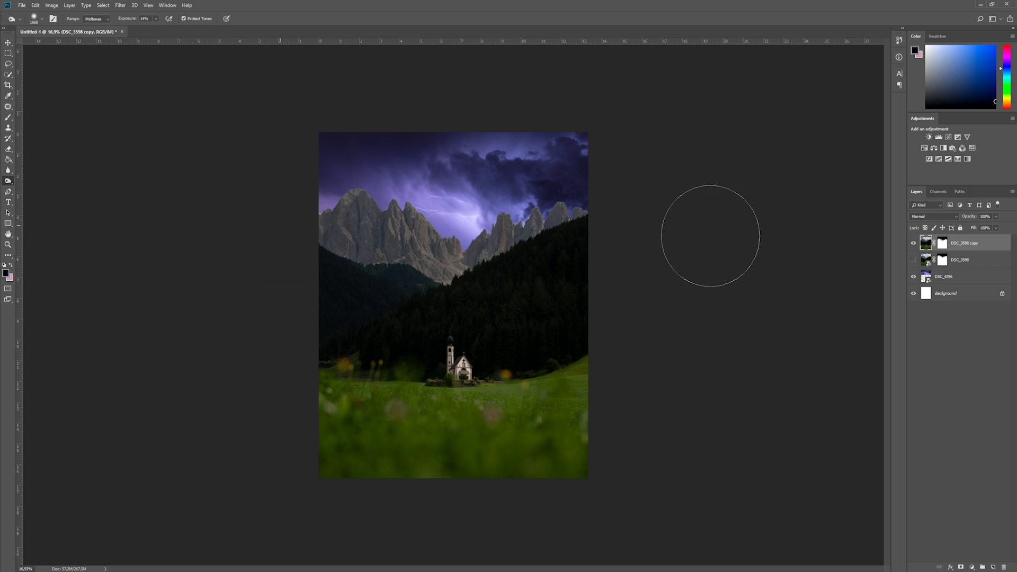
pyautogui.moveTo(476, 271)
pyautogui.mouseDown()
pyautogui.moveTo(455, 270)
pyautogui.moveTo(503, 238)
pyautogui.mouseUp()
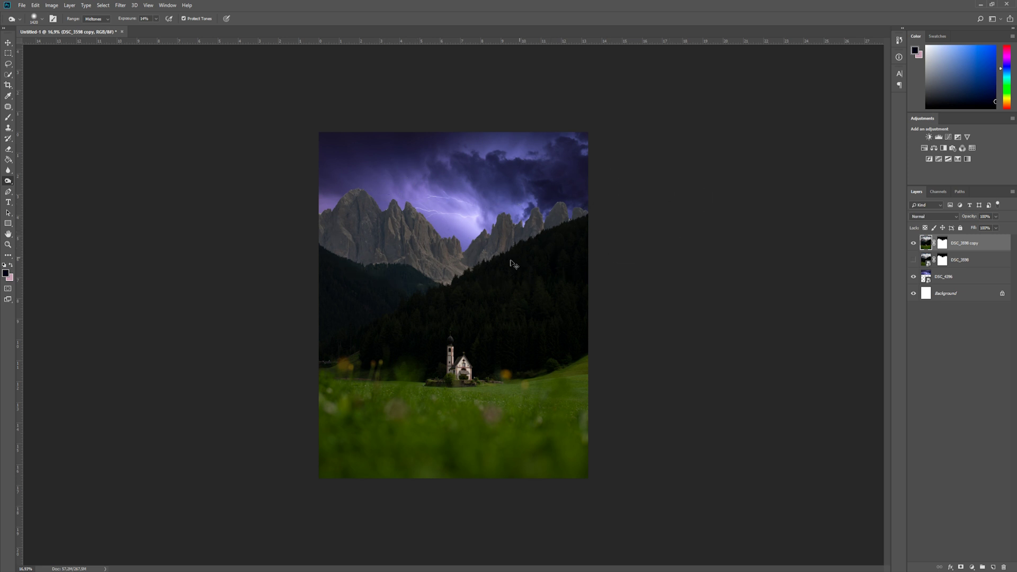
pyautogui.moveTo(488, 269); pyautogui.dragTo(471, 270)
pyautogui.moveTo(335, 244); pyautogui.dragTo(348, 246)
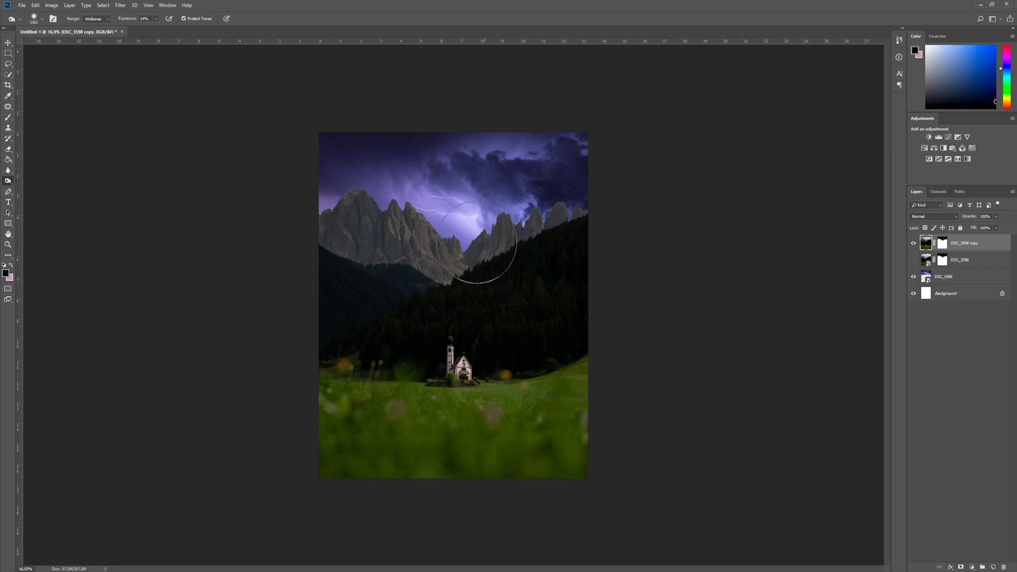
# - Burn the shadows of the whole mountain range at 6% exposure, varying the size of the large brush
pyautogui.scroll(-2, 576, 321)
pyautogui.scroll(4, 576, 320)
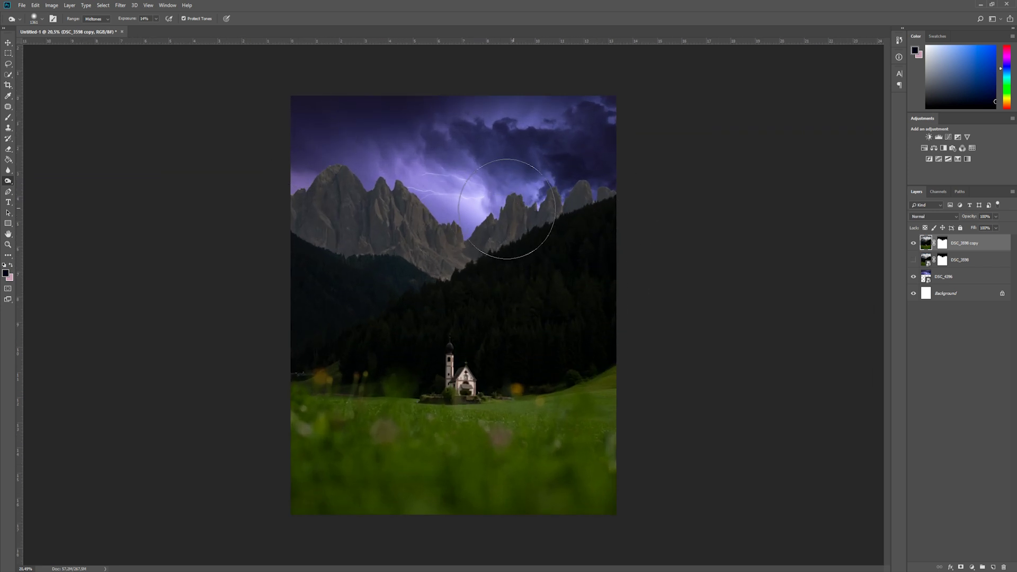
pyautogui.click(101, 20)
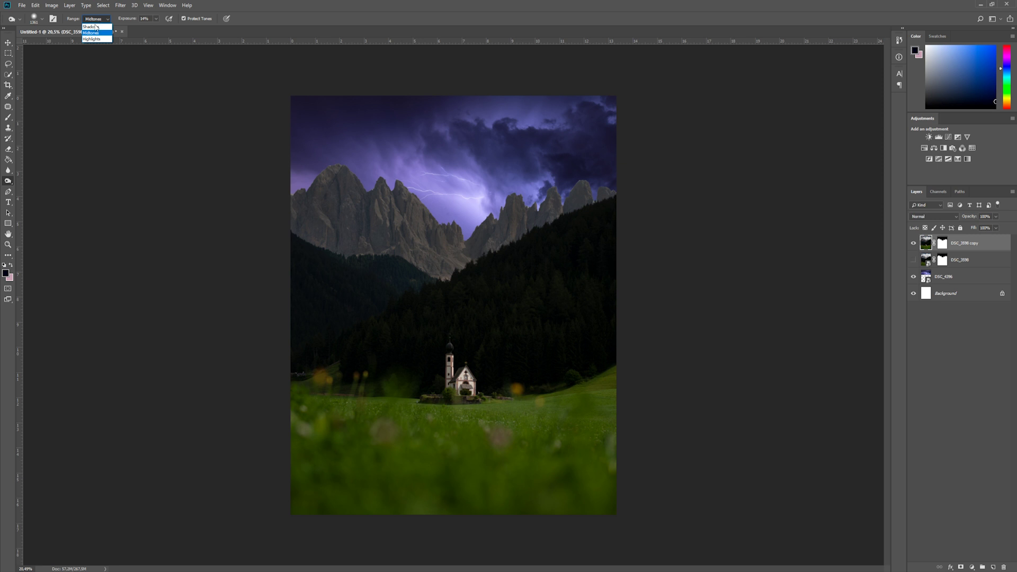
pyautogui.click(97, 26)
pyautogui.click(155, 18)
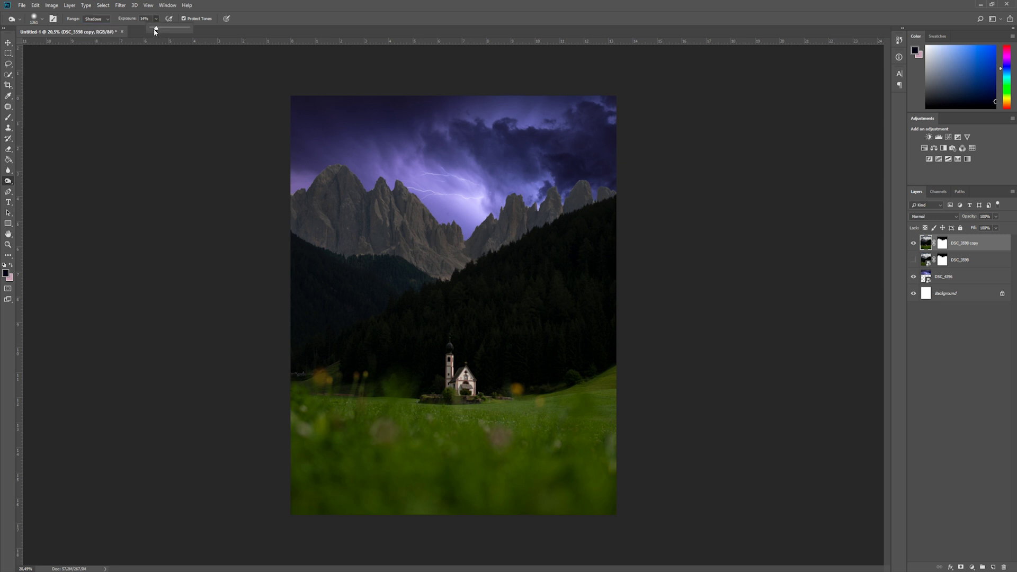
pyautogui.moveTo(415, 244); pyautogui.dragTo(442, 243)
pyautogui.moveTo(537, 213); pyautogui.dragTo(507, 213)
pyautogui.moveTo(350, 235); pyautogui.dragTo(376, 235)
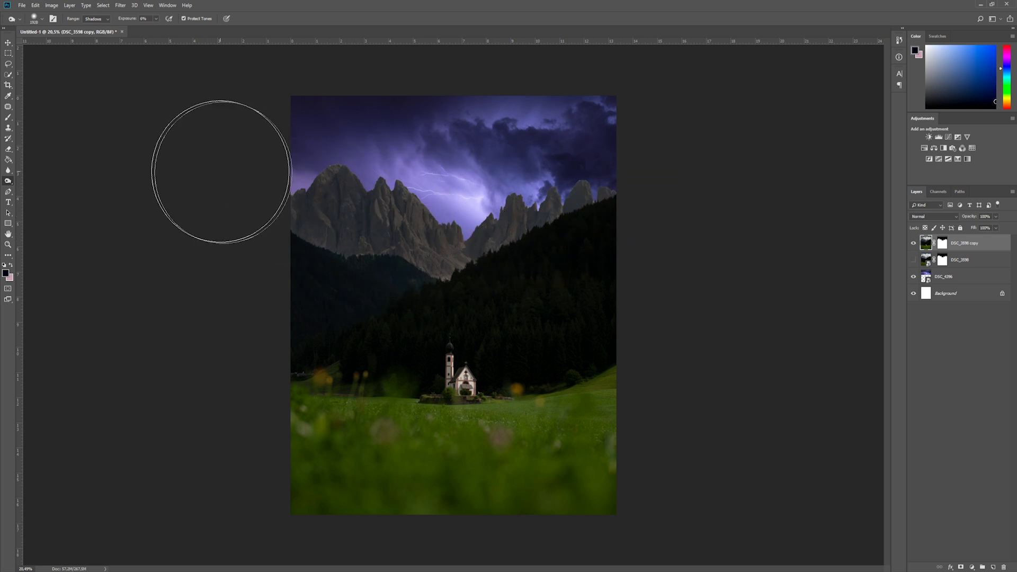
pyautogui.moveTo(502, 222); pyautogui.dragTo(488, 222)
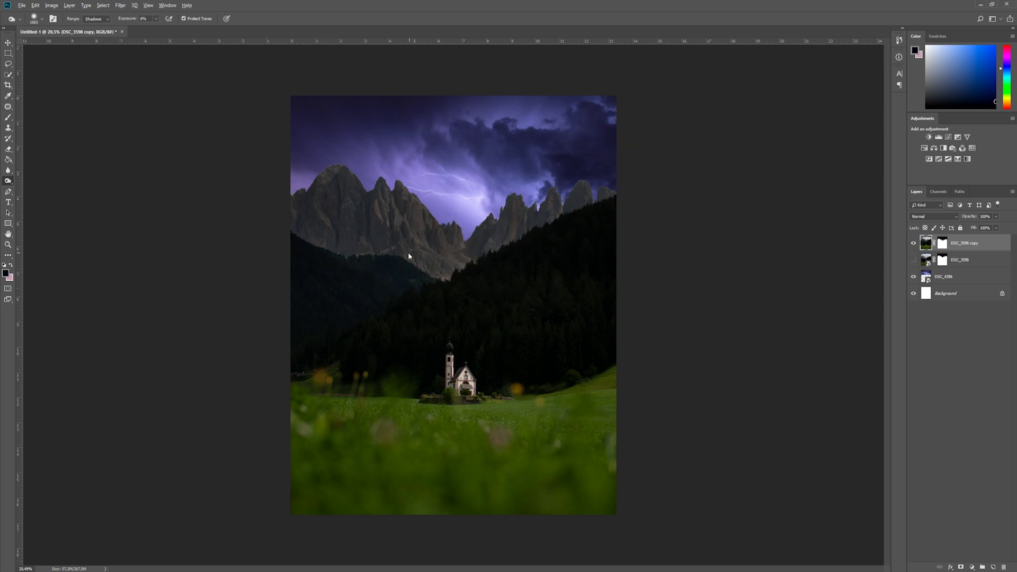
pyautogui.press('[')
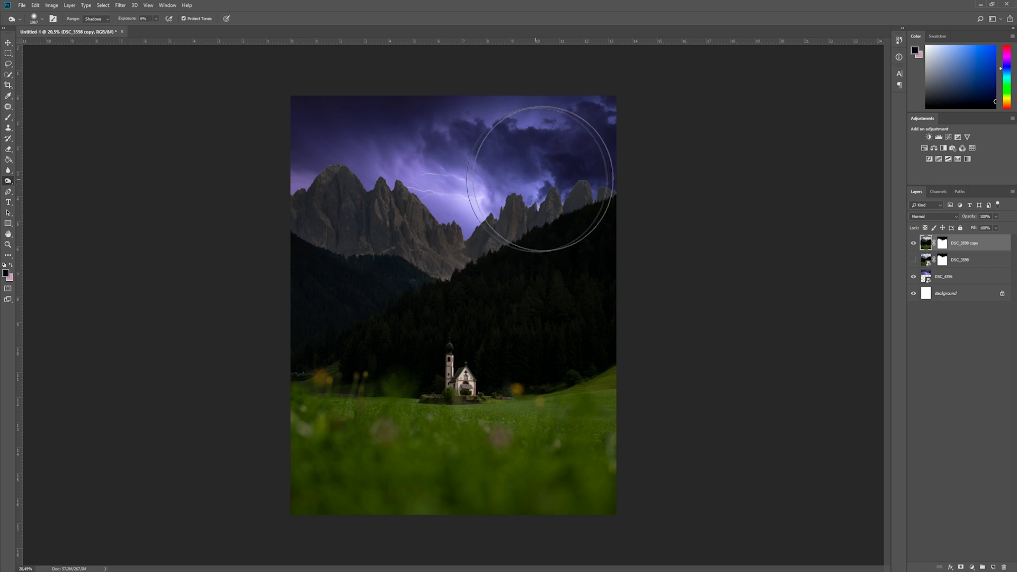
pyautogui.press('[')
pyautogui.press('[')
pyautogui.press('[')
pyautogui.press('[')
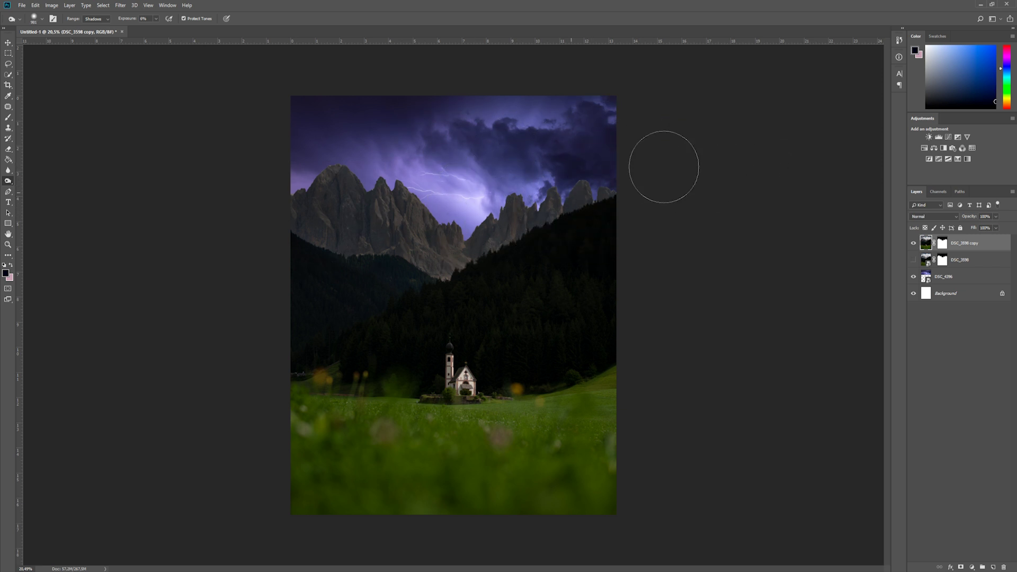
pyautogui.press(']')
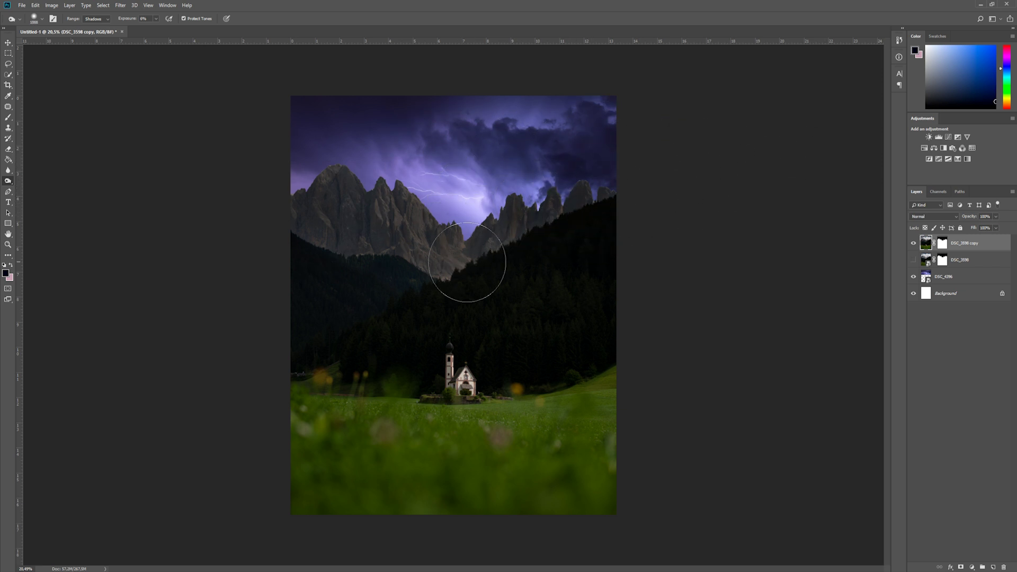
pyautogui.press(']')
# - Compare the burned mountains of DSC_3598 copy with the untouched DSC_3598 layer
pyautogui.scroll(-3, 757, 286)
pyautogui.click(913, 243)
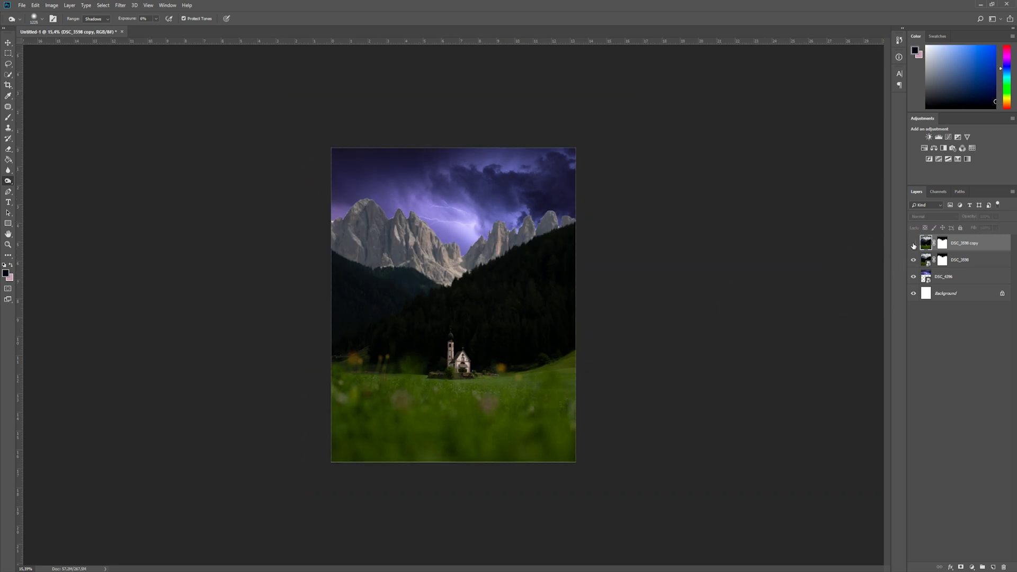
pyautogui.click(913, 244)
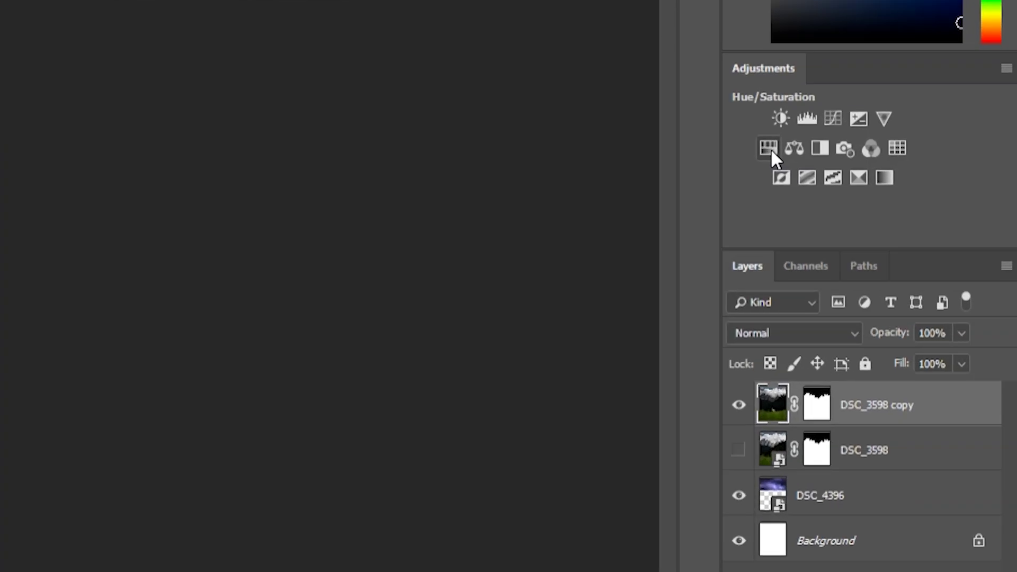
# - Add a Hue/Saturation adjustment layer above DSC_3598 copy and move its settings clear of the image
pyautogui.click(771, 148)
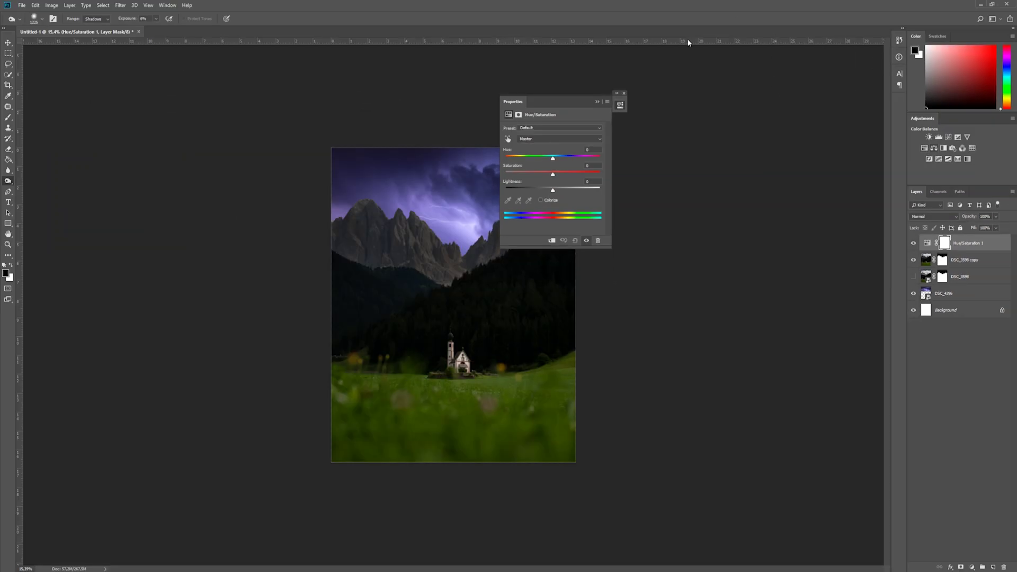
pyautogui.click(168, 6)
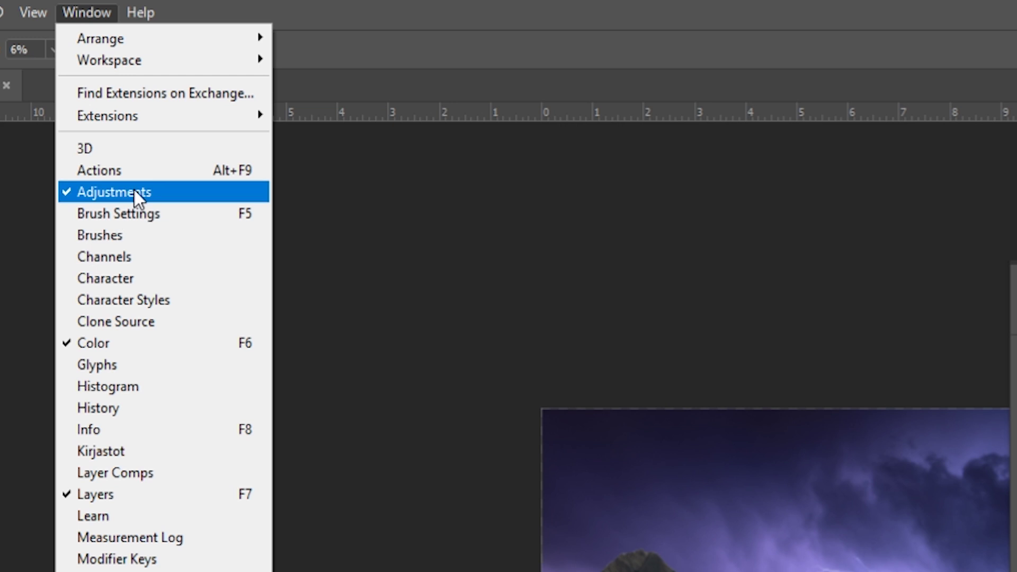
pyautogui.click(135, 192)
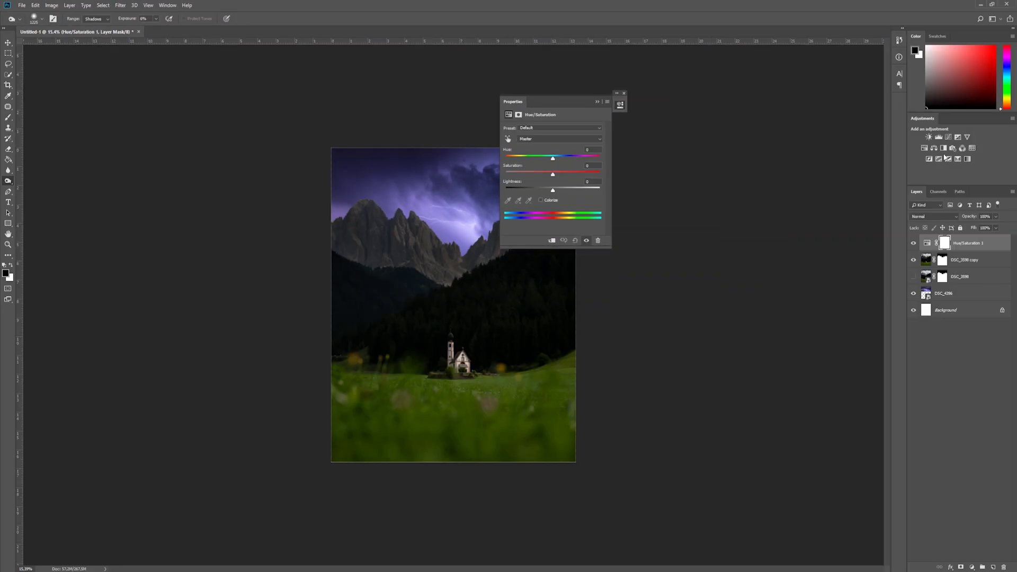
pyautogui.moveTo(539, 100); pyautogui.dragTo(652, 100)
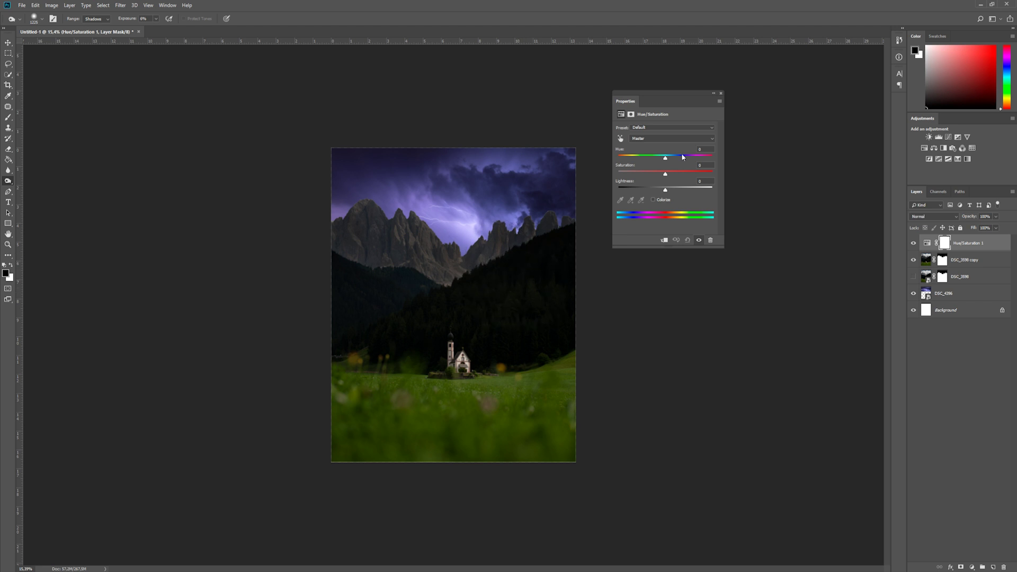
# - Try shifting the master hue of the unclipped Hue/Saturation adjustment, and undo the change
pyautogui.moveTo(665, 158); pyautogui.dragTo(644, 158)
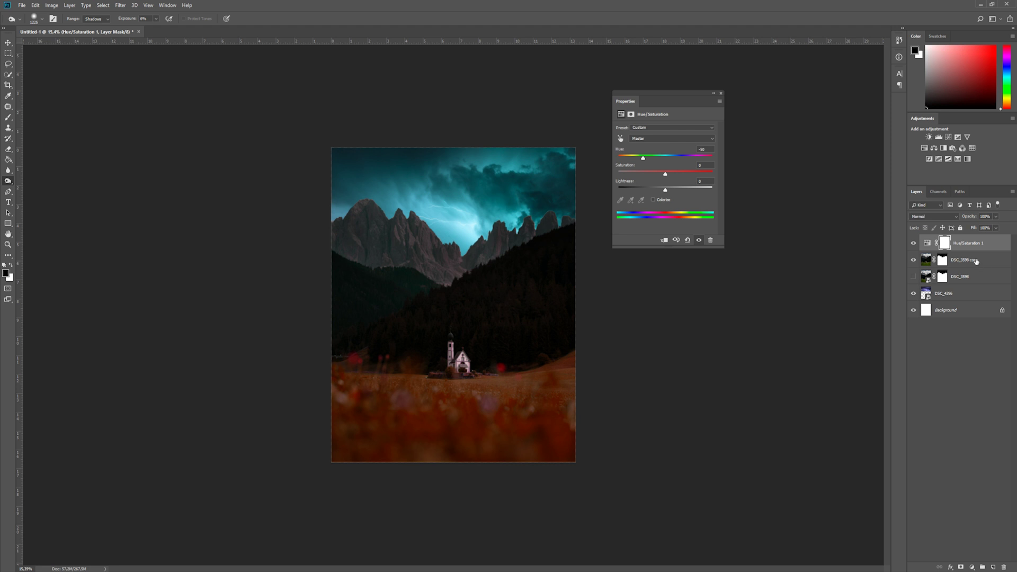
pyautogui.hotkey('ctrl', 'alt', 'z')
pyautogui.hotkey('ctrl', 'alt', 'z')
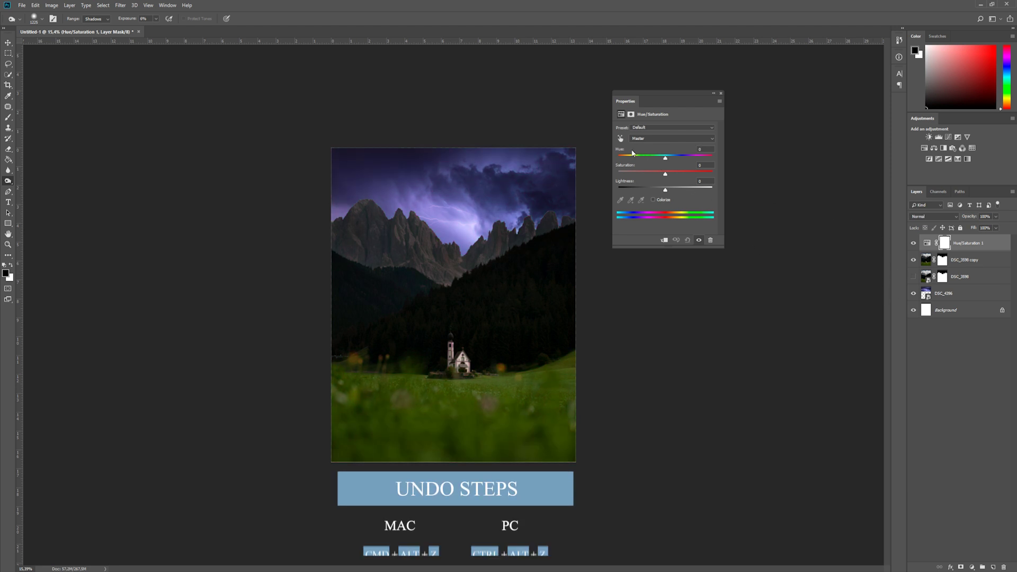
# - Clip the Hue/Saturation adjustment to DSC_3598 copy, sample the grass, and set the yellows' saturation to -77
pyautogui.click(664, 241)
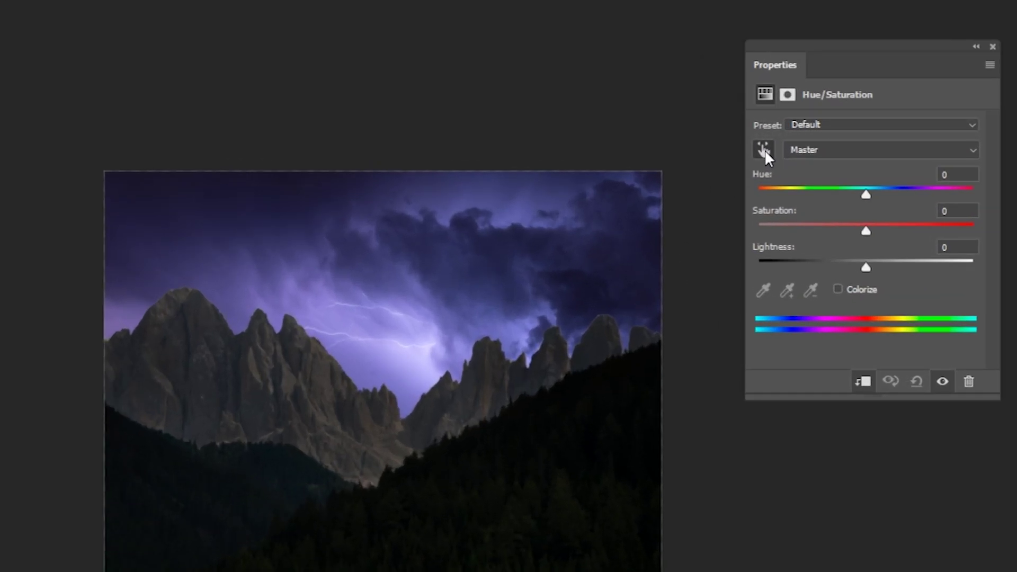
pyautogui.click(522, 448)
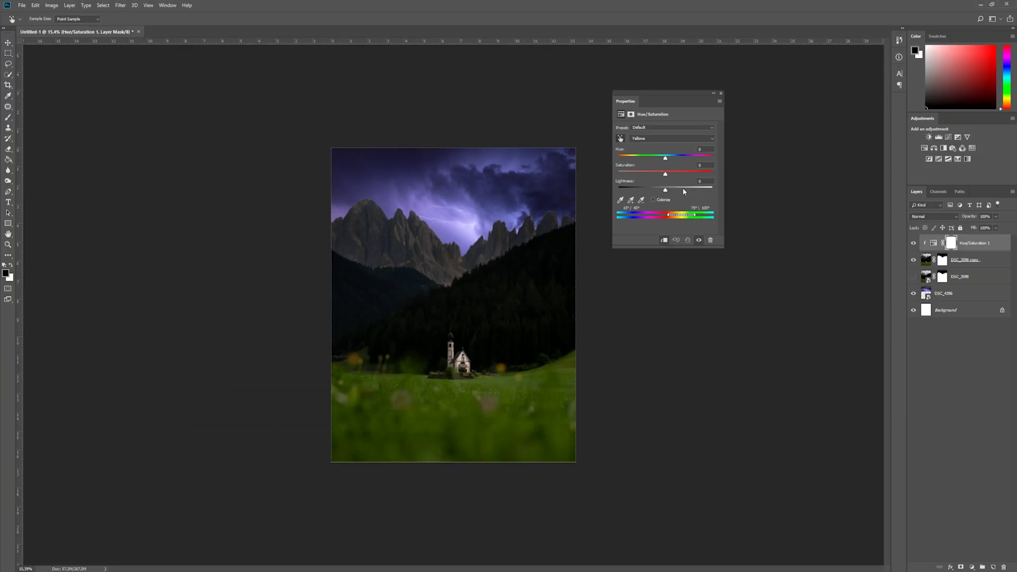
pyautogui.moveTo(666, 173); pyautogui.dragTo(633, 176)
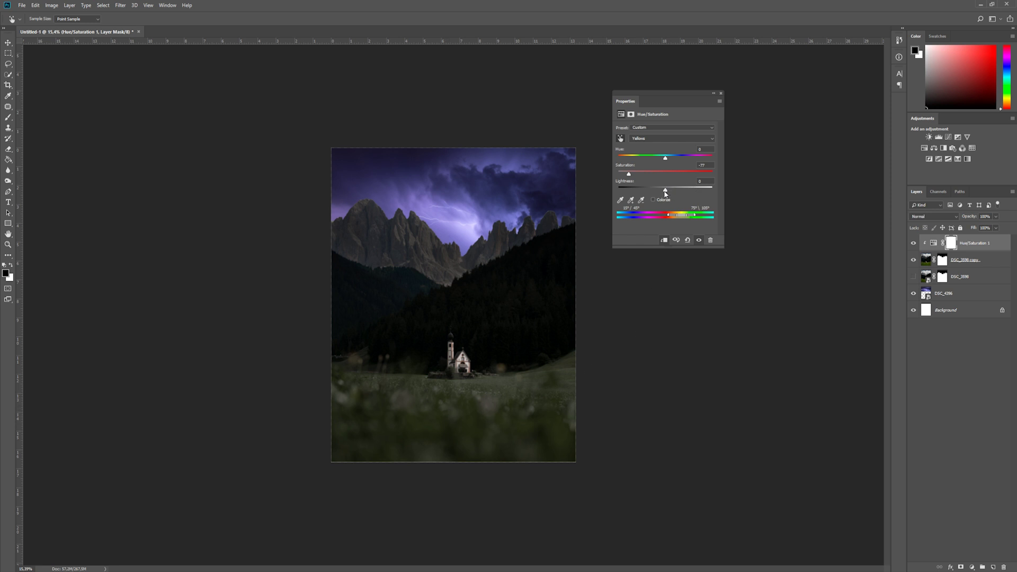
# - Fine-tune the yellows' lightness and hue, and compare the meadow with and without the Hue/Saturation adjustment
pyautogui.moveTo(659, 190)
pyautogui.mouseDown()
pyautogui.moveTo(647, 190)
pyautogui.moveTo(704, 191)
pyautogui.moveTo(661, 195)
pyautogui.mouseUp()
pyautogui.moveTo(665, 158); pyautogui.dragTo(667, 157)
pyautogui.moveTo(667, 160)
pyautogui.mouseDown()
pyautogui.moveTo(702, 163)
pyautogui.moveTo(678, 166)
pyautogui.mouseUp()
pyautogui.click(914, 244)
pyautogui.click(914, 243)
# - Add a Color Balance adjustment clipped to DSC_3598 copy and shift its midtones toward blue and slightly toward cyan
pyautogui.click(934, 149)
pyautogui.press('o')
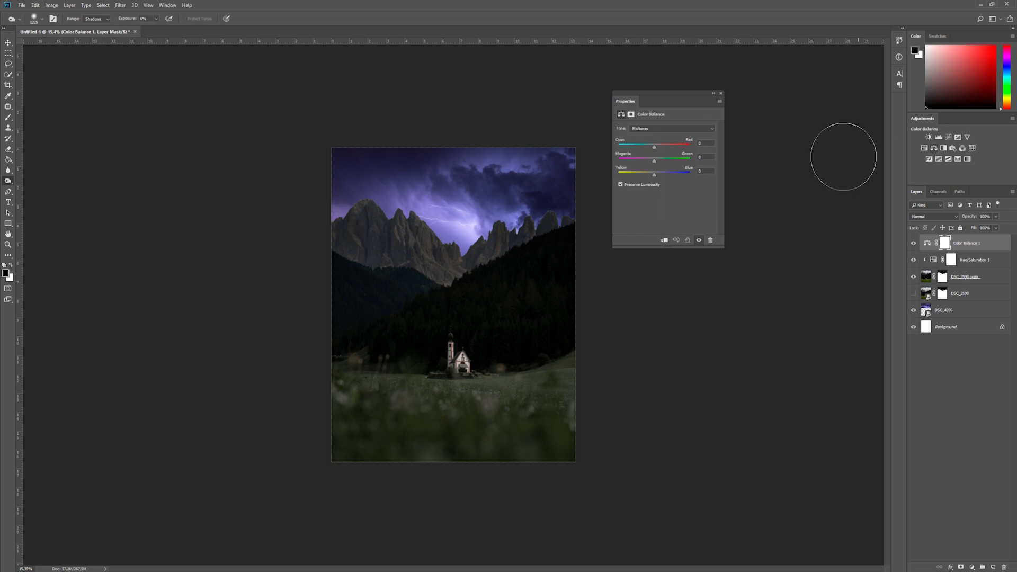
pyautogui.click(664, 240)
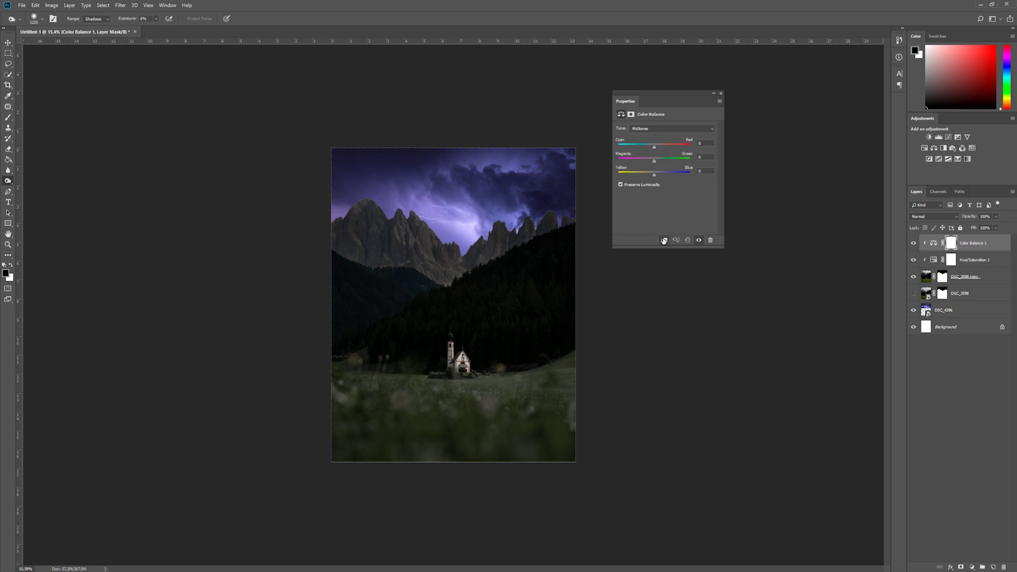
pyautogui.click(650, 129)
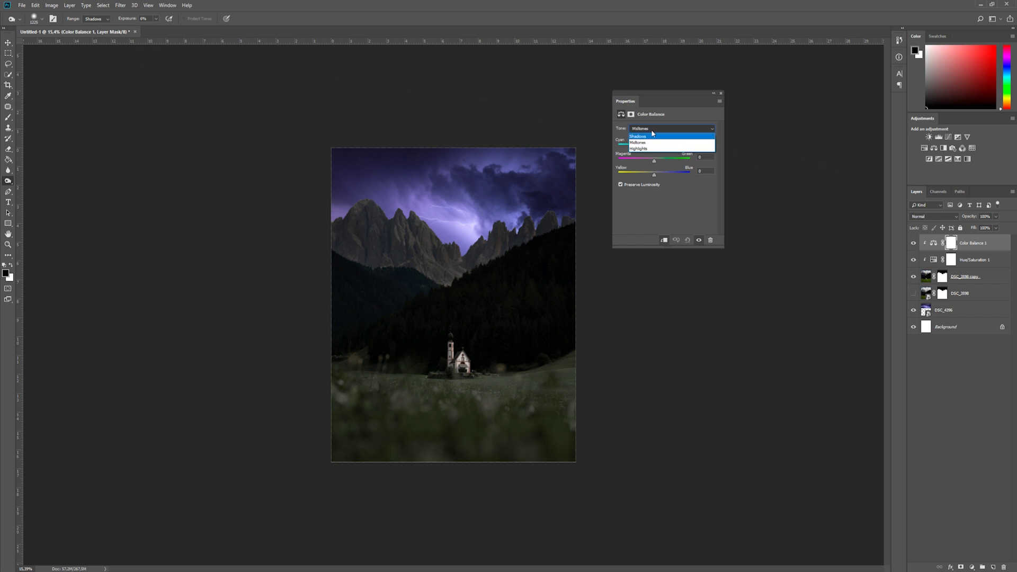
pyautogui.click(654, 143)
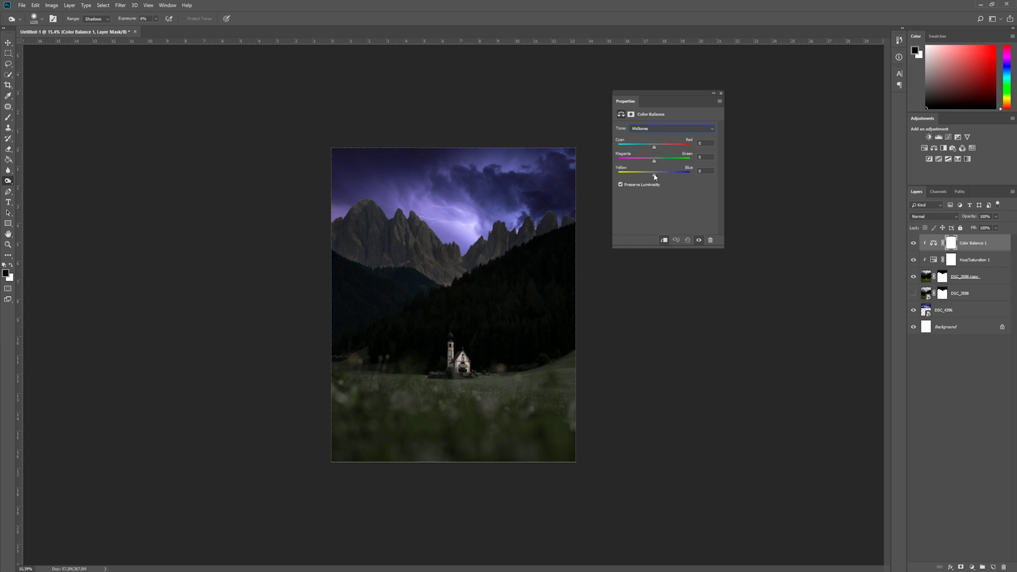
pyautogui.moveTo(655, 178); pyautogui.dragTo(661, 178)
pyautogui.moveTo(656, 150); pyautogui.dragTo(654, 151)
# - Compare the landscape with and without the clipped Color Balance adjustment
pyautogui.click(914, 244)
pyautogui.click(914, 243)
pyautogui.click(913, 243)
pyautogui.click(913, 243)
pyautogui.click(912, 243)
pyautogui.click(912, 243)
# - Add a clipped Brightness/Contrast adjustment with contrast 48 and slightly raised brightness, and invert its mask to black
pyautogui.click(930, 137)
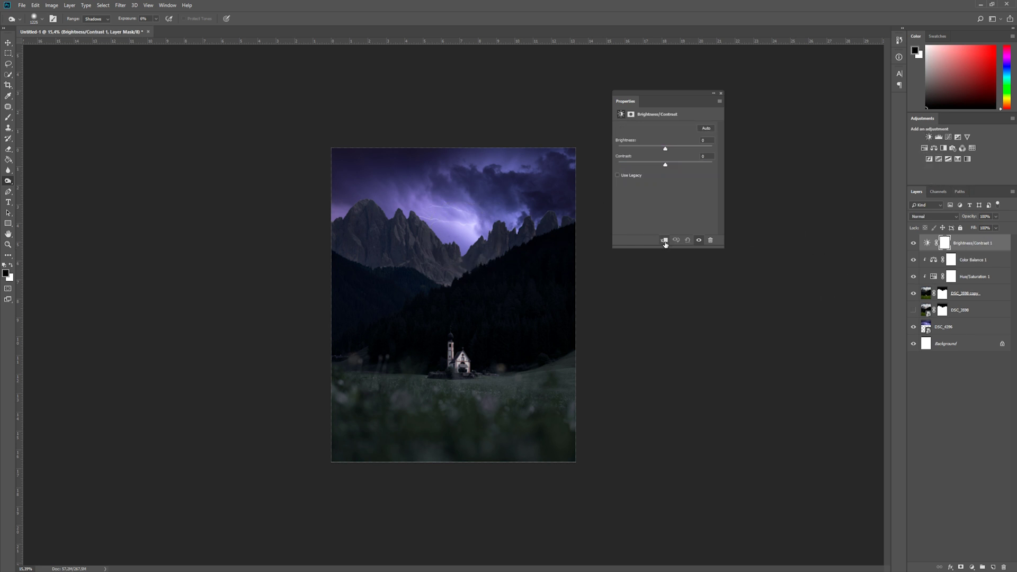
pyautogui.moveTo(666, 163)
pyautogui.mouseDown()
pyautogui.moveTo(698, 164)
pyautogui.moveTo(668, 150)
pyautogui.mouseUp()
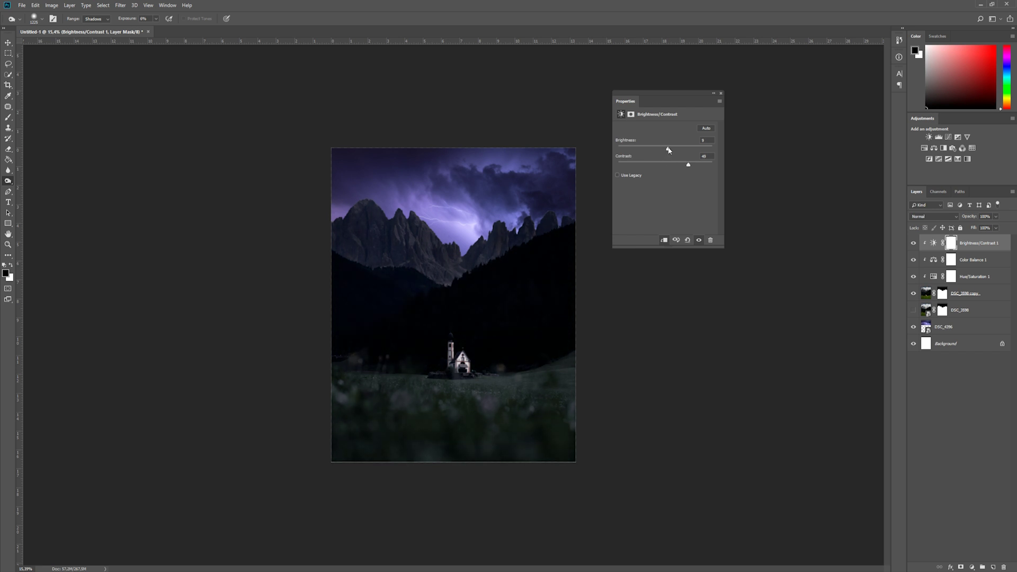
pyautogui.click(713, 94)
pyautogui.hotkey('ctrl', 'i')
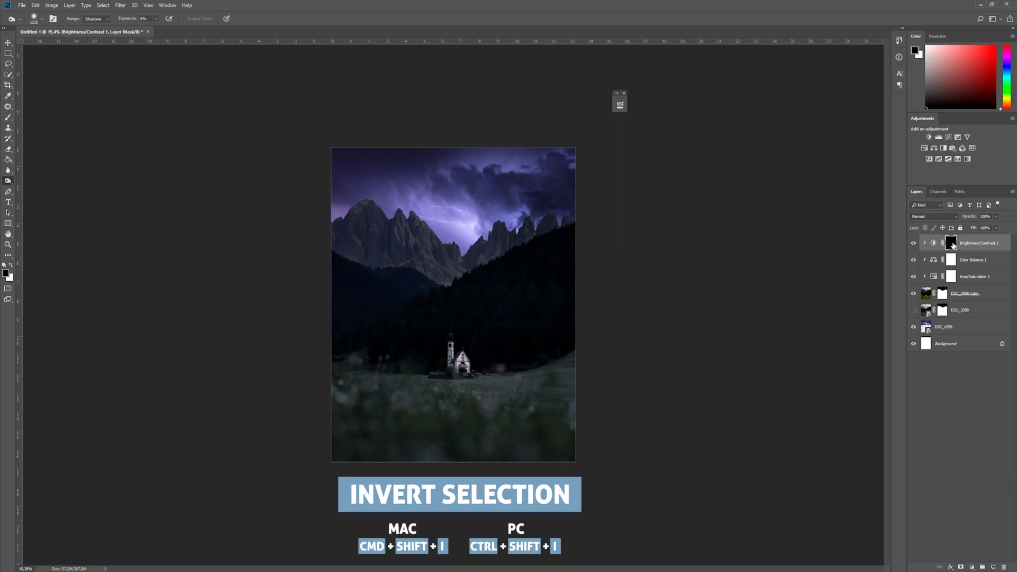
# - Set up the Brush tool with a white foreground colour and 27% flow
pyautogui.click(8, 118)
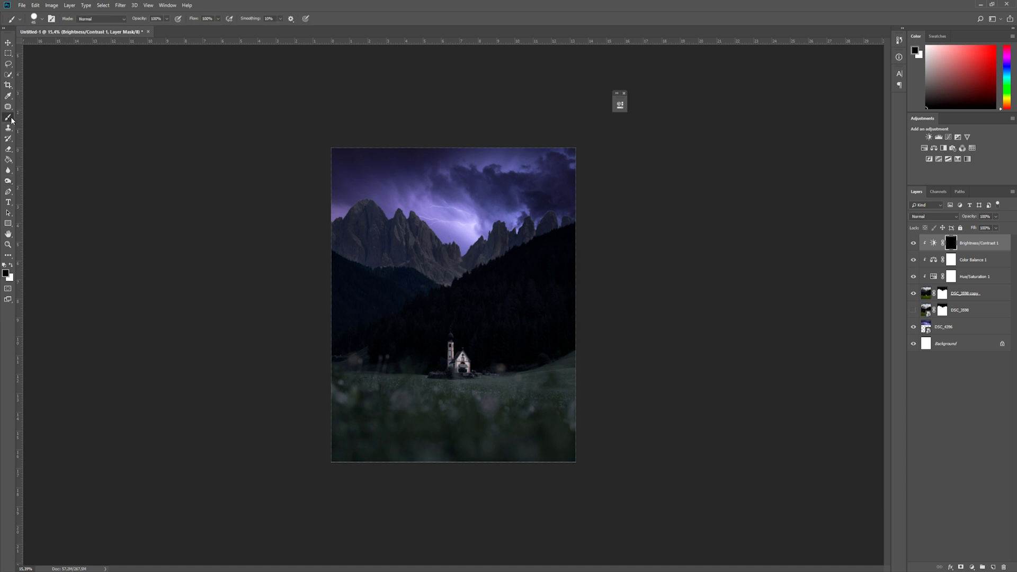
pyautogui.press('x')
pyautogui.press('x')
pyautogui.press('x')
pyautogui.moveTo(959, 46); pyautogui.dragTo(995, 46)
pyautogui.press('d')
pyautogui.press('x')
pyautogui.press('x')
pyautogui.press('x')
pyautogui.click(219, 20)
pyautogui.moveTo(218, 29); pyautogui.dragTo(191, 29)
# - Paint white over the mountain range on the Brightness/Contrast mask with a large brush, and lower the layer's fill to 83%
pyautogui.moveTo(388, 255)
pyautogui.mouseDown()
pyautogui.moveTo(361, 231)
pyautogui.moveTo(498, 258)
pyautogui.mouseUp()
pyautogui.hotkey('ctrl', 'z')
pyautogui.moveTo(436, 283); pyautogui.dragTo(428, 109)
pyautogui.moveTo(331, 218); pyautogui.dragTo(567, 229)
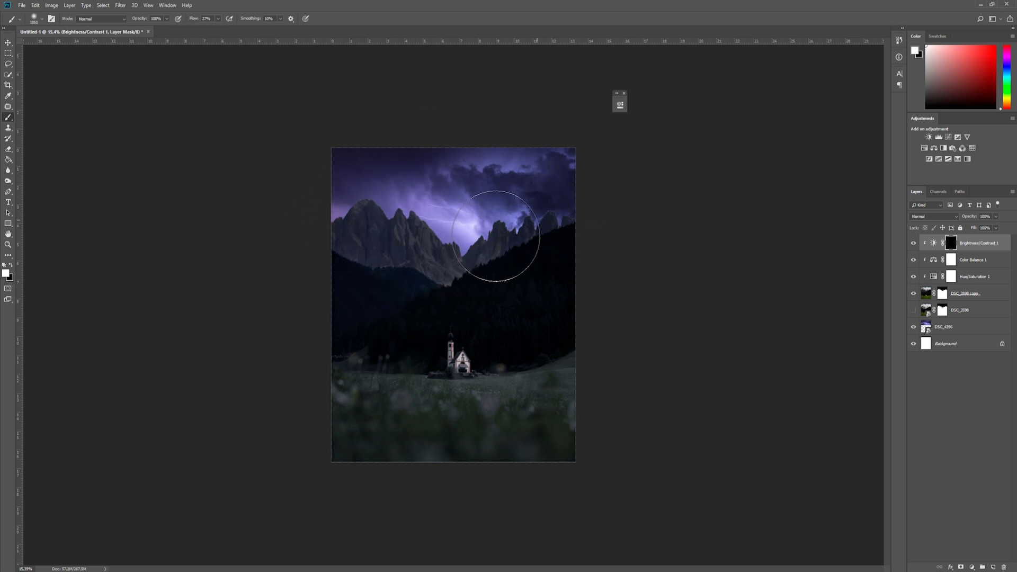
pyautogui.moveTo(418, 245)
pyautogui.mouseDown()
pyautogui.moveTo(369, 241)
pyautogui.moveTo(465, 266)
pyautogui.moveTo(439, 277)
pyautogui.mouseUp()
pyautogui.click(998, 229)
pyautogui.moveTo(997, 240); pyautogui.dragTo(990, 239)
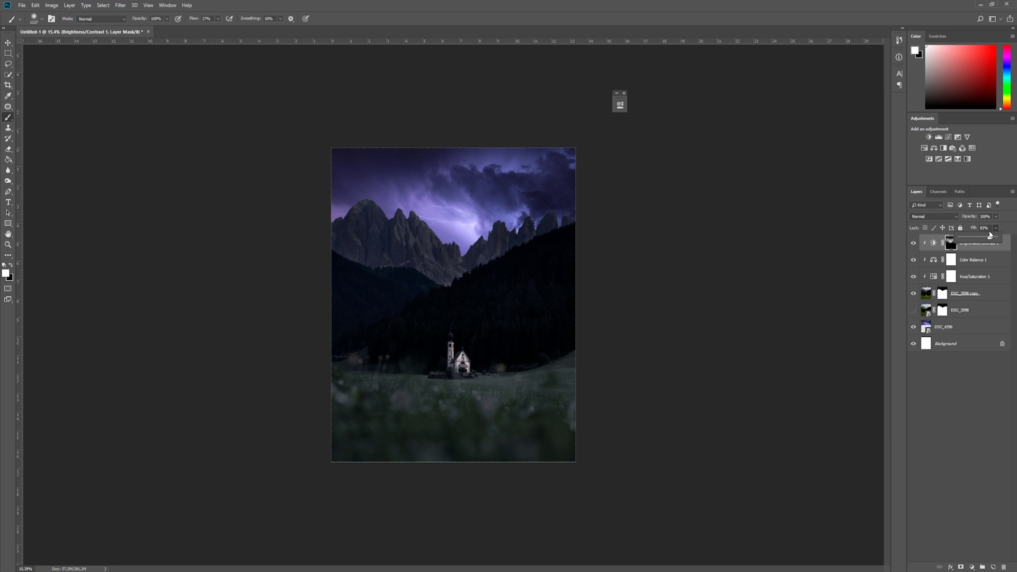
# - Add a Curves adjustment layer above Brightness/Contrast 1
pyautogui.click(950, 245)
pyautogui.click(934, 242)
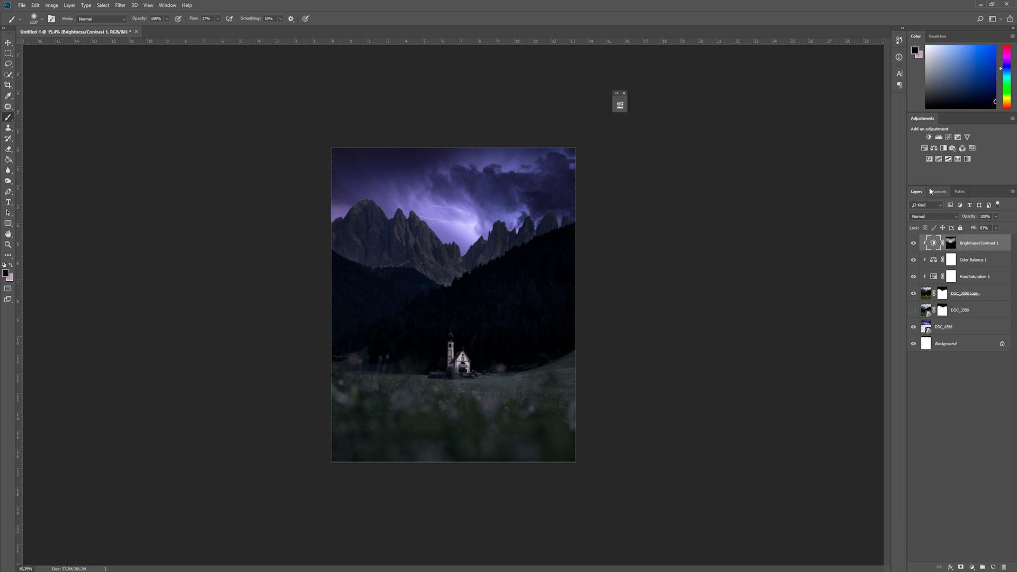
pyautogui.click(950, 137)
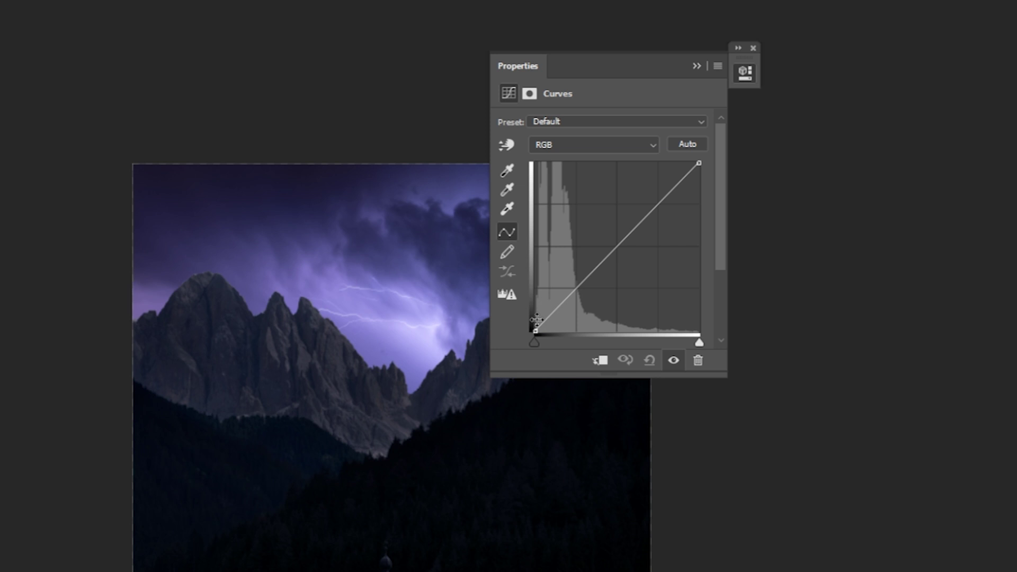
# - Try adjusting the RGB curve's end points and slightly lowering its midpoint, and reset the curve
pyautogui.moveTo(533, 331); pyautogui.dragTo(534, 331)
pyautogui.moveTo(699, 162); pyautogui.dragTo(810, 128)
pyautogui.click(616, 251)
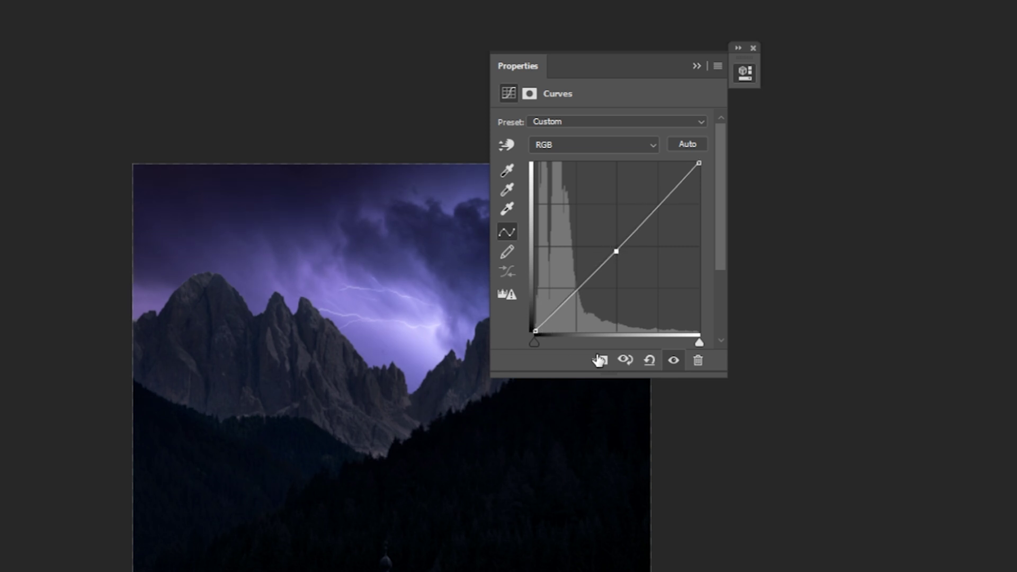
pyautogui.click(650, 360)
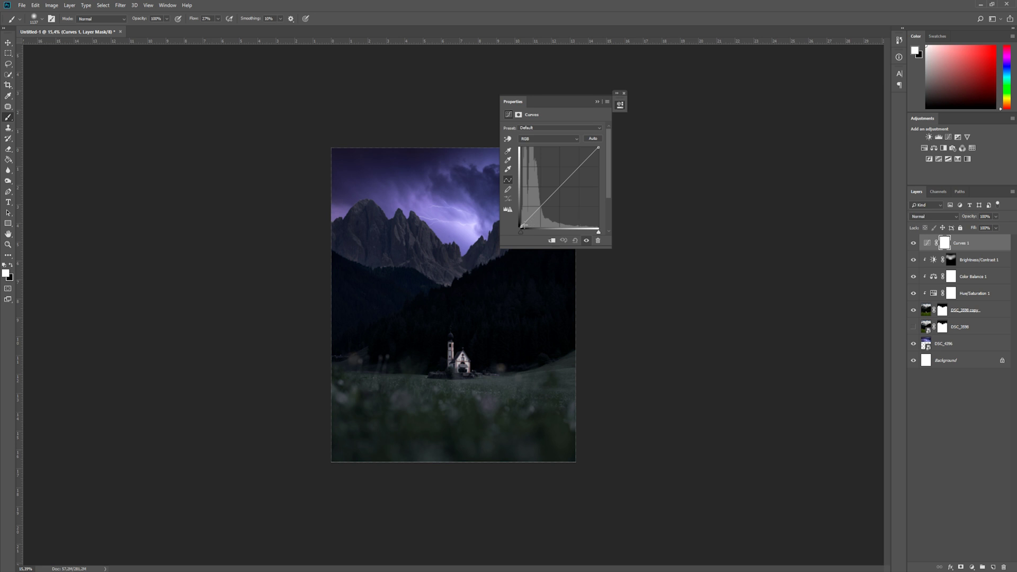
# - Reshape the RGB curve at its black and white points, adding a control point in the darker tones
pyautogui.moveTo(520, 226); pyautogui.dragTo(521, 225)
pyautogui.click(542, 207)
pyautogui.moveTo(598, 149); pyautogui.dragTo(596, 148)
pyautogui.click(597, 103)
# - Compare the whole composite with and without the Curves adjustment
pyautogui.click(914, 244)
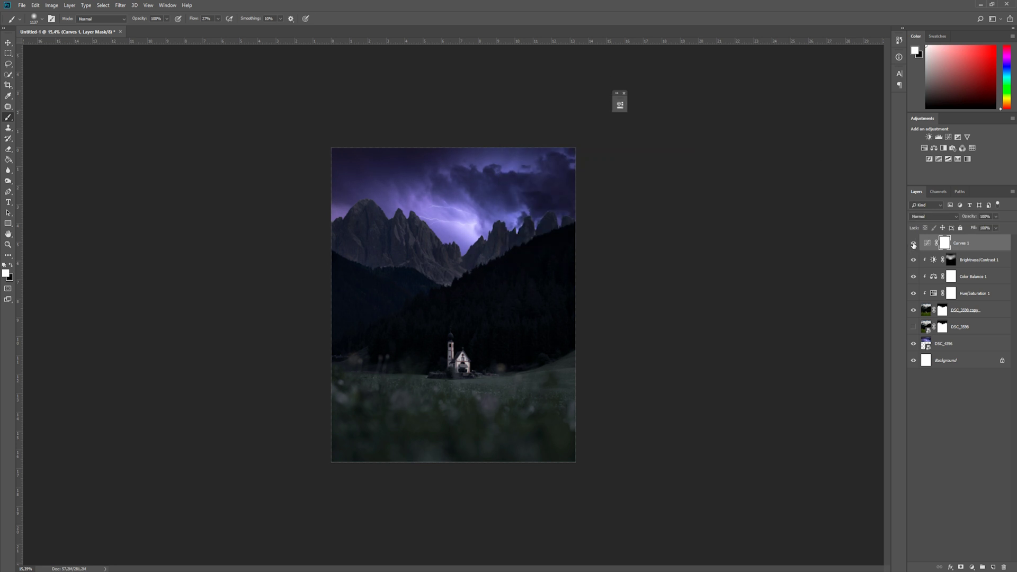
pyautogui.click(913, 244)
pyautogui.click(913, 245)
pyautogui.click(913, 244)
pyautogui.click(914, 245)
pyautogui.click(914, 244)
# - Add a Color Balance adjustment above Curves 1 and shift its midtones slightly toward blue
pyautogui.click(934, 149)
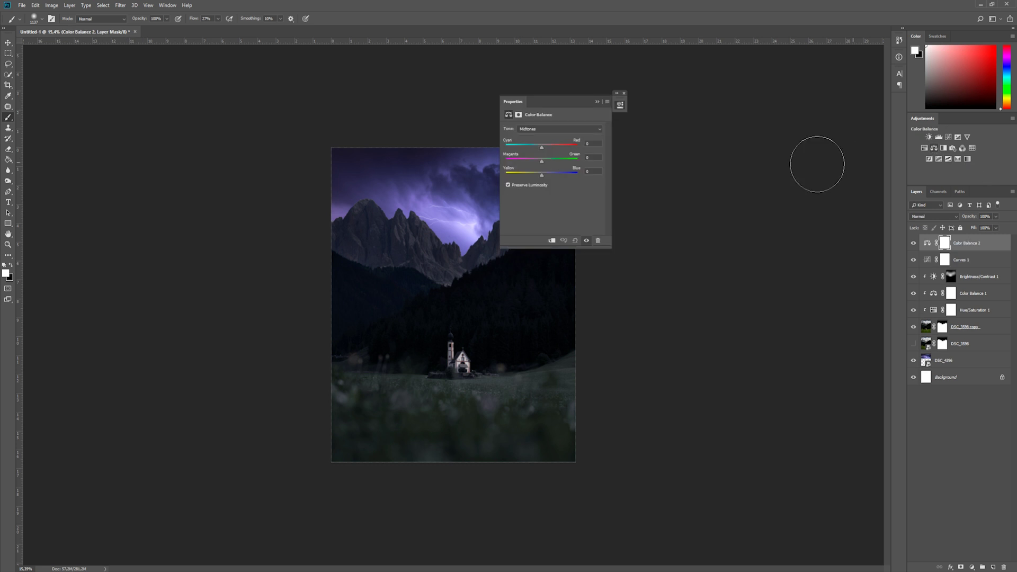
pyautogui.moveTo(570, 102); pyautogui.dragTo(714, 85)
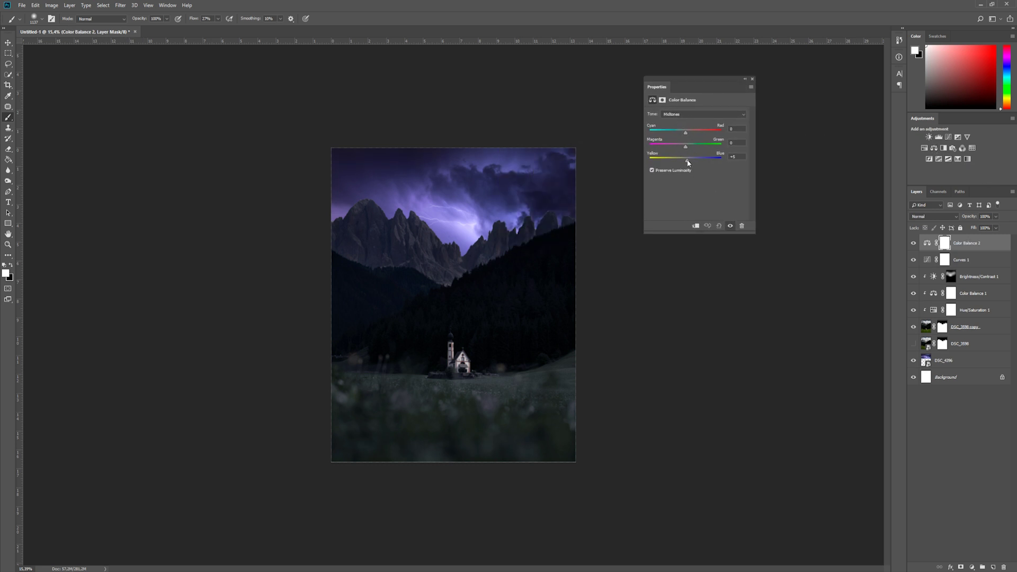
pyautogui.moveTo(689, 162); pyautogui.dragTo(688, 164)
pyautogui.click(745, 79)
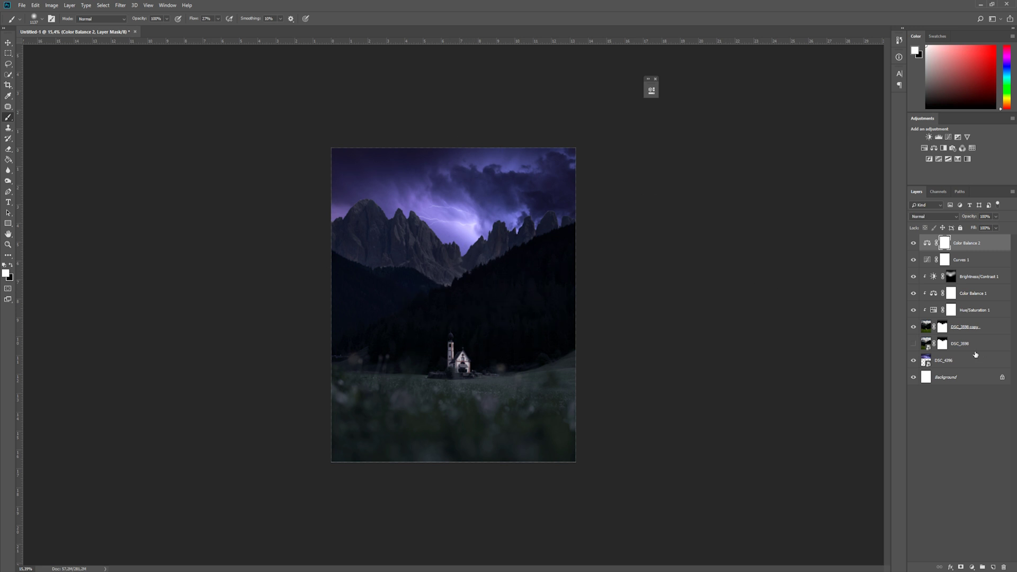
# - Add a Hue/Saturation adjustment directly above the lightning sky layer DSC_4396 and slightly lower its saturation
pyautogui.click(954, 361)
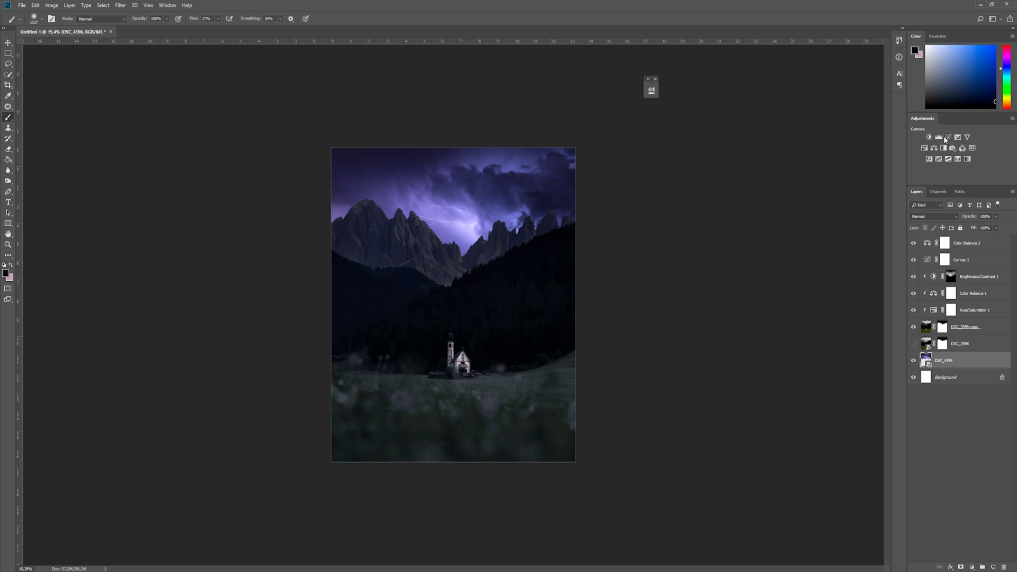
pyautogui.click(925, 149)
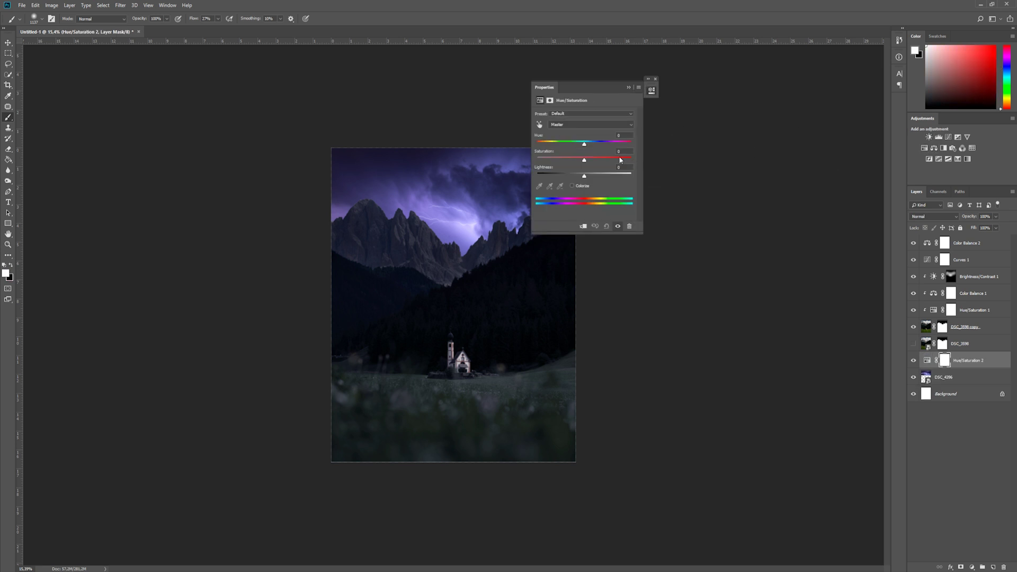
pyautogui.moveTo(585, 161)
pyautogui.mouseDown()
pyautogui.moveTo(605, 160)
pyautogui.moveTo(578, 165)
pyautogui.mouseUp()
pyautogui.click(629, 87)
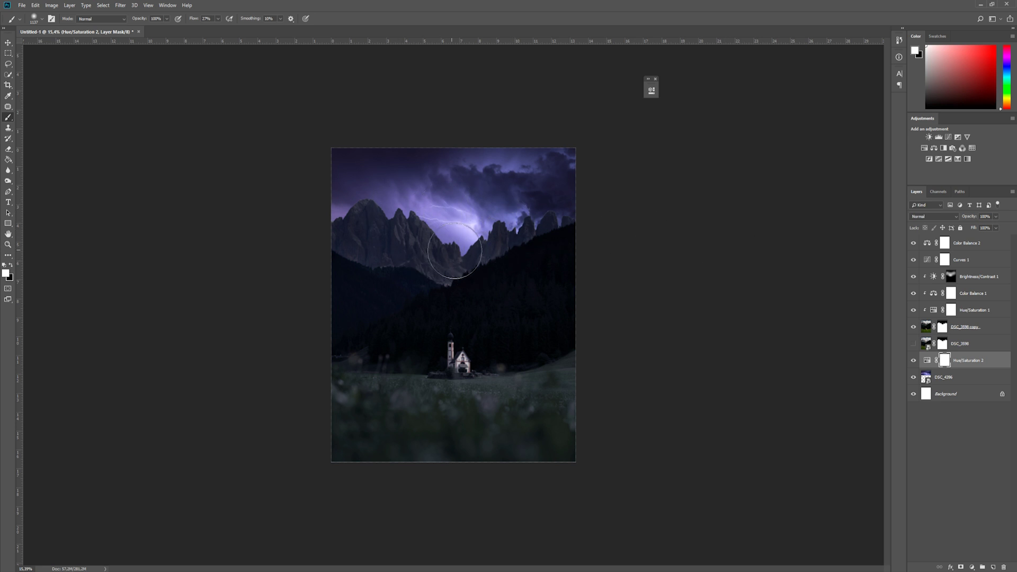
# - Create a new empty layer above the top Color Balance adjustment and set its blend mode to Overlay
pyautogui.click(979, 245)
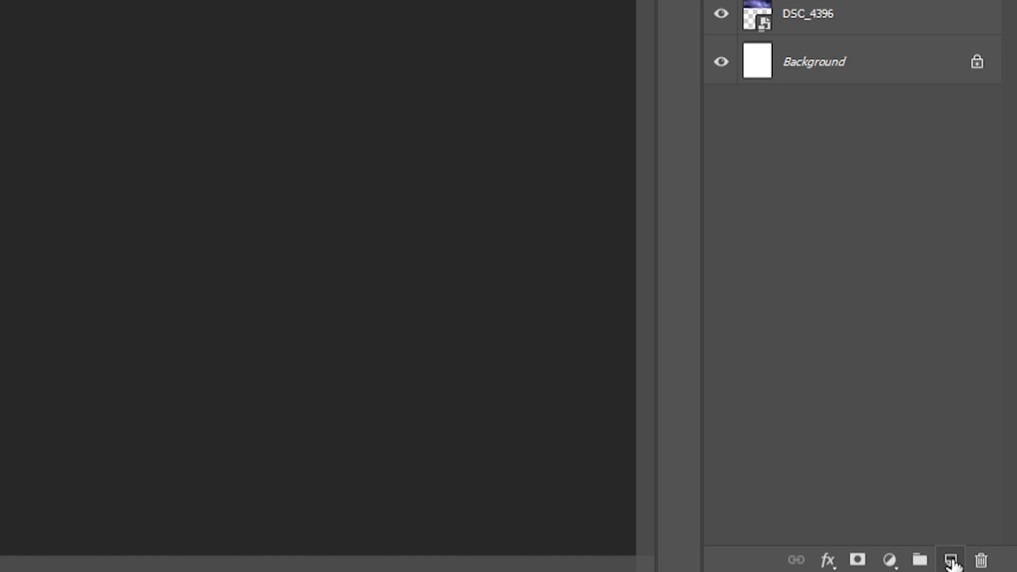
pyautogui.click(951, 561)
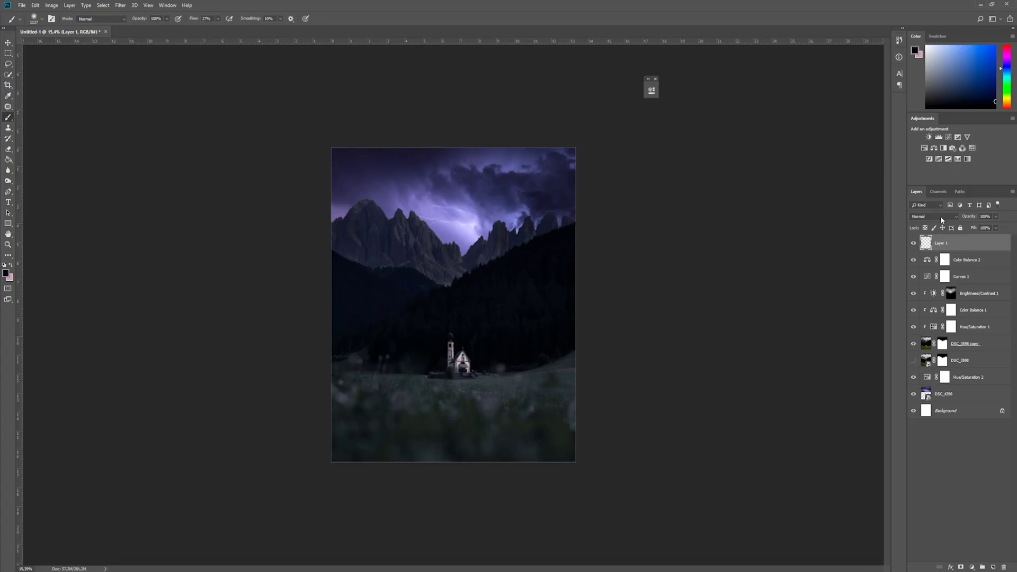
pyautogui.click(913, 218)
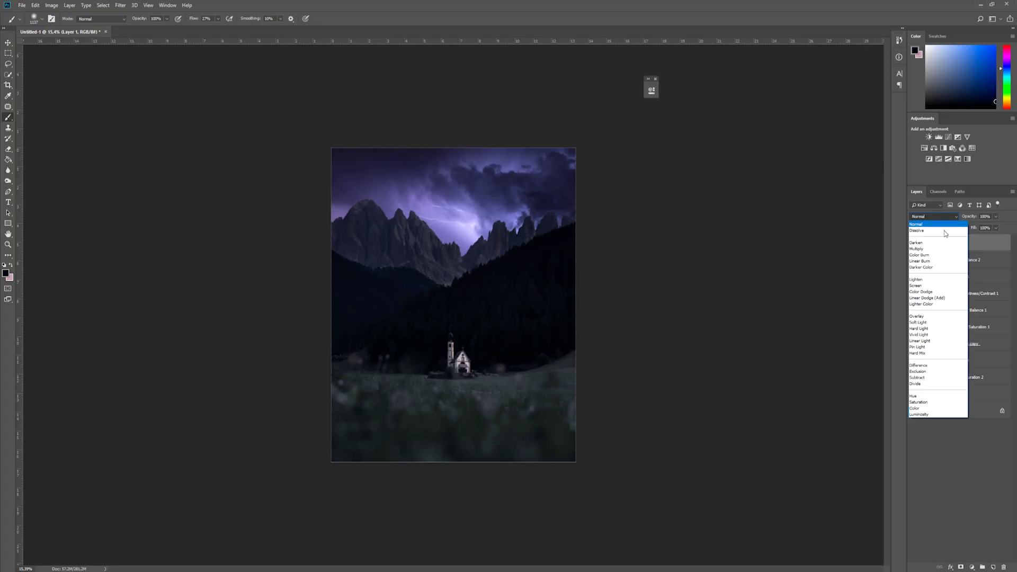
pyautogui.click(929, 316)
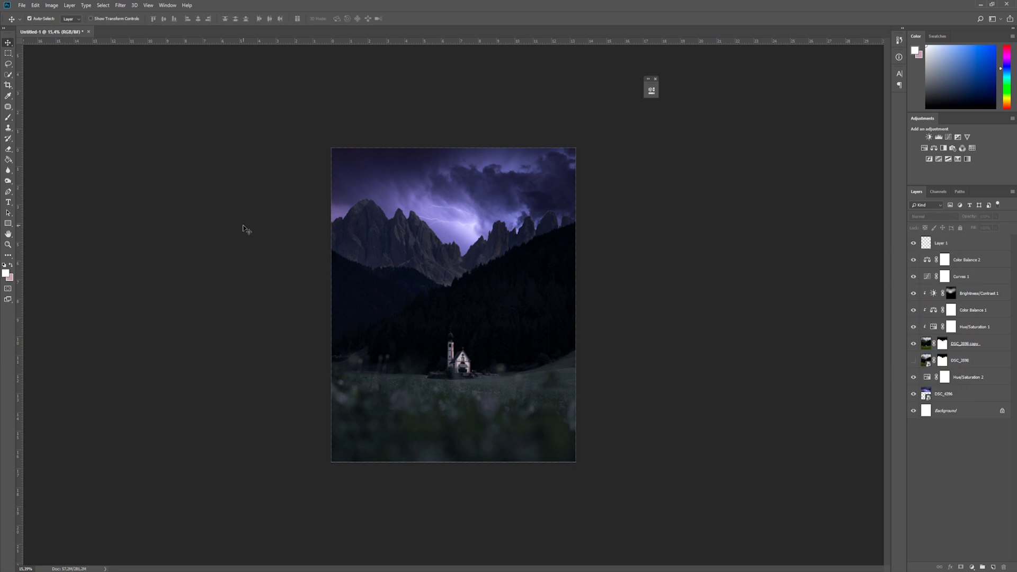
# - Paint with a soft white brush at 4% flow on the Overlay layer around the mountains below the lightning, undoing the last stroke
pyautogui.press('d')
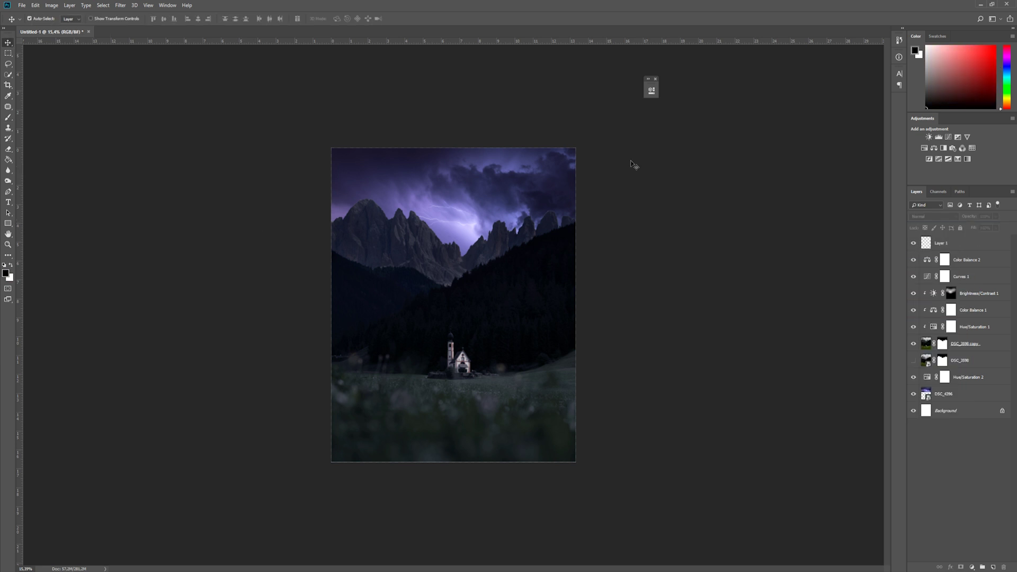
pyautogui.click(12, 118)
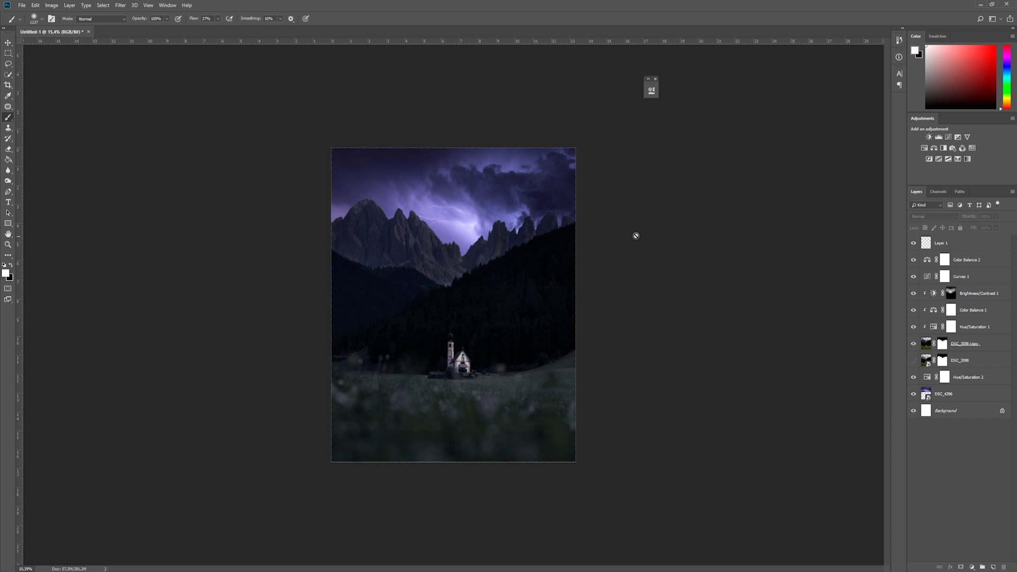
pyautogui.click(956, 245)
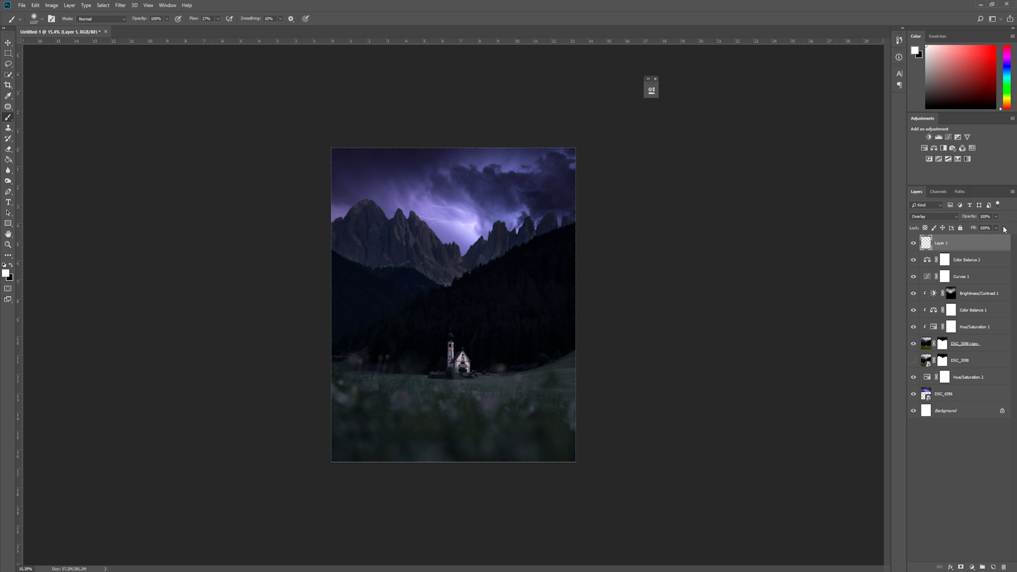
pyautogui.click(218, 18)
pyautogui.moveTo(444, 247)
pyautogui.mouseDown()
pyautogui.moveTo(457, 247)
pyautogui.moveTo(455, 228)
pyautogui.moveTo(447, 241)
pyautogui.mouseUp()
pyautogui.keyDown('alt'); pyautogui.rightClick(464, 256); pyautogui.keyUp('alt')
pyautogui.moveTo(408, 256)
pyautogui.mouseDown()
pyautogui.moveTo(469, 269)
pyautogui.moveTo(431, 262)
pyautogui.moveTo(502, 260)
pyautogui.moveTo(403, 259)
pyautogui.mouseUp()
pyautogui.hotkey('ctrl', 'z')
# - Paint soft white light with resized brushes over the forested slope and across the meadow around the church
pyautogui.keyDown('alt'); pyautogui.rightClick(440, 325); pyautogui.keyUp('alt')
pyautogui.moveTo(461, 253)
pyautogui.mouseDown()
pyautogui.moveTo(421, 249)
pyautogui.moveTo(476, 256)
pyautogui.moveTo(492, 285)
pyautogui.mouseUp()
pyautogui.keyDown('alt'); pyautogui.rightClick(495, 300); pyautogui.keyUp('alt')
pyautogui.keyDown('alt'); pyautogui.rightClick(437, 334); pyautogui.keyUp('alt')
pyautogui.moveTo(378, 379)
pyautogui.mouseDown()
pyautogui.moveTo(332, 371)
pyautogui.moveTo(341, 381)
pyautogui.moveTo(542, 381)
pyautogui.mouseUp()
pyautogui.keyDown('alt'); pyautogui.rightClick(485, 370); pyautogui.keyUp('alt')
pyautogui.keyDown('alt'); pyautogui.rightClick(421, 342); pyautogui.keyUp('alt')
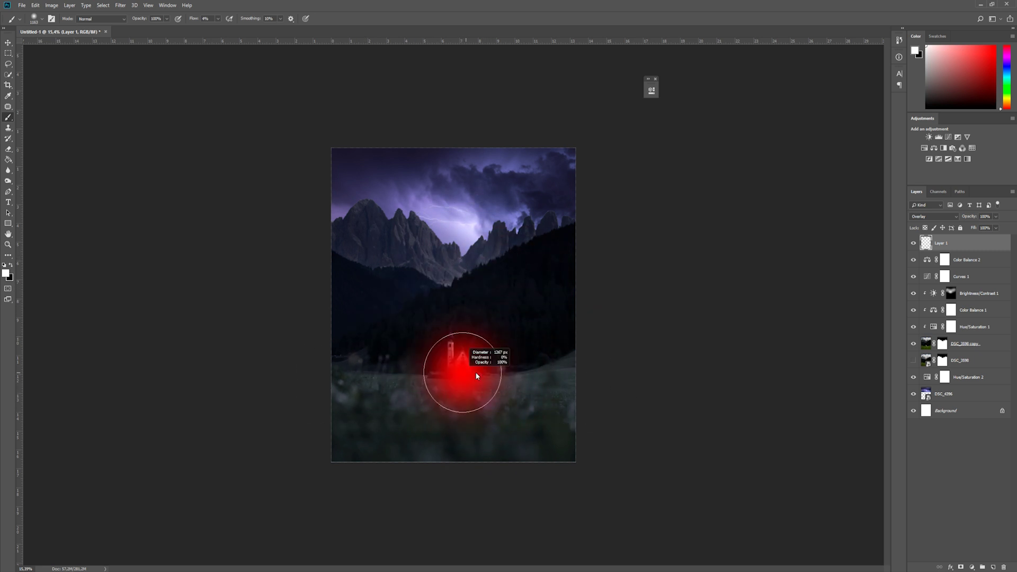
pyautogui.keyDown('alt'); pyautogui.rightClick(477, 268); pyautogui.keyUp('alt')
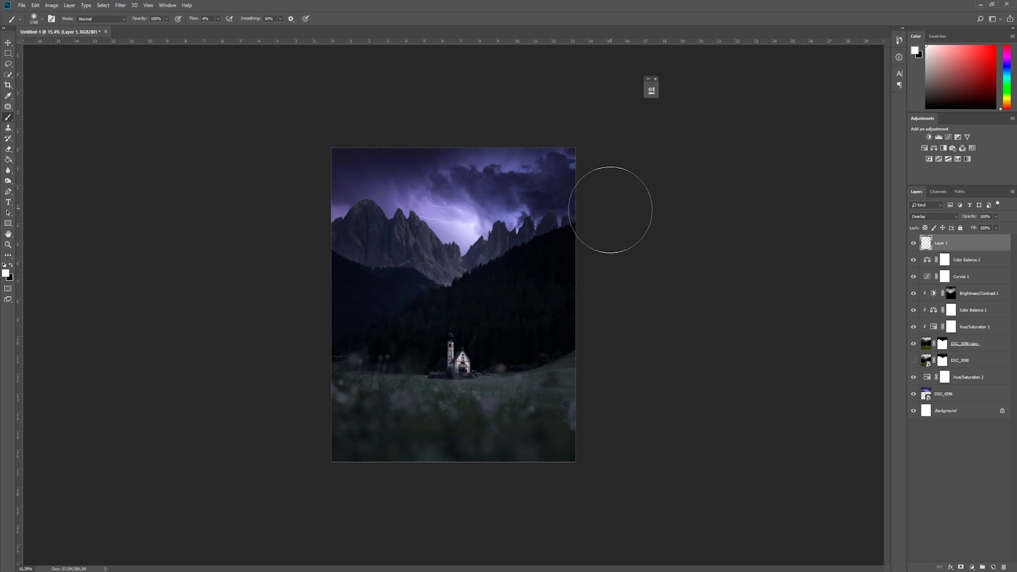
# - Compare the whole composite with and without the painted Overlay layer
pyautogui.scroll(-1, 532, 308)
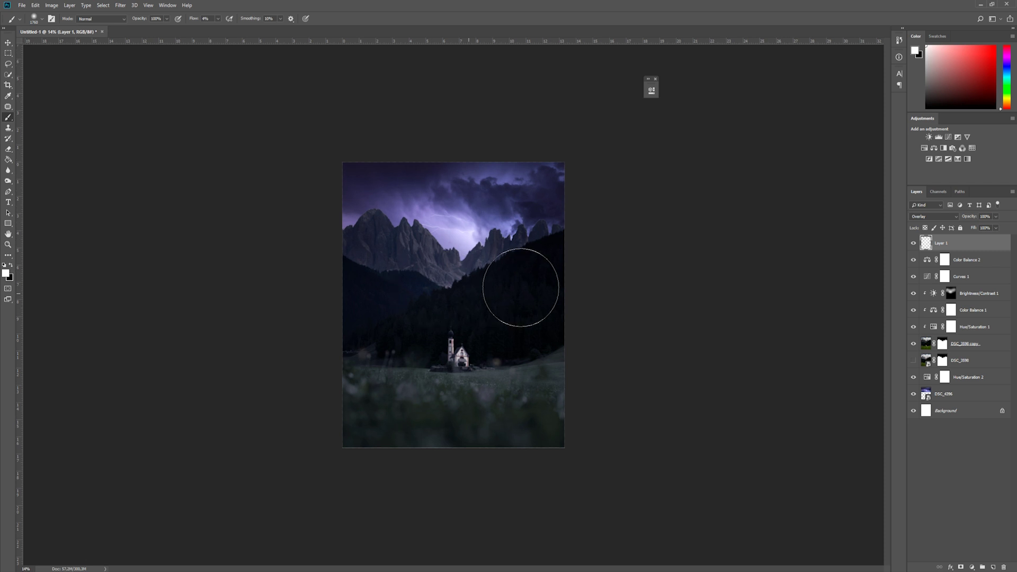
pyautogui.click(913, 244)
pyautogui.click(913, 243)
pyautogui.click(913, 243)
pyautogui.click(913, 243)
pyautogui.click(913, 243)
pyautogui.click(913, 245)
pyautogui.click(913, 245)
pyautogui.click(913, 244)
pyautogui.click(913, 244)
pyautogui.click(913, 244)
pyautogui.click(913, 244)
pyautogui.click(913, 244)
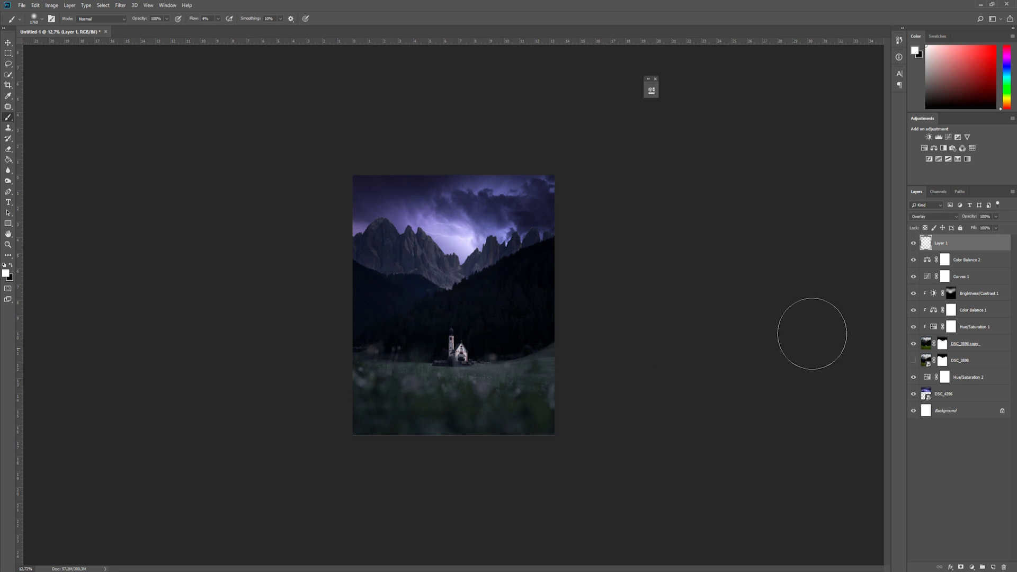
# - Move the hidden DSC_3598 layer below the lightning sky layer and group all the layers above it
pyautogui.click(972, 361)
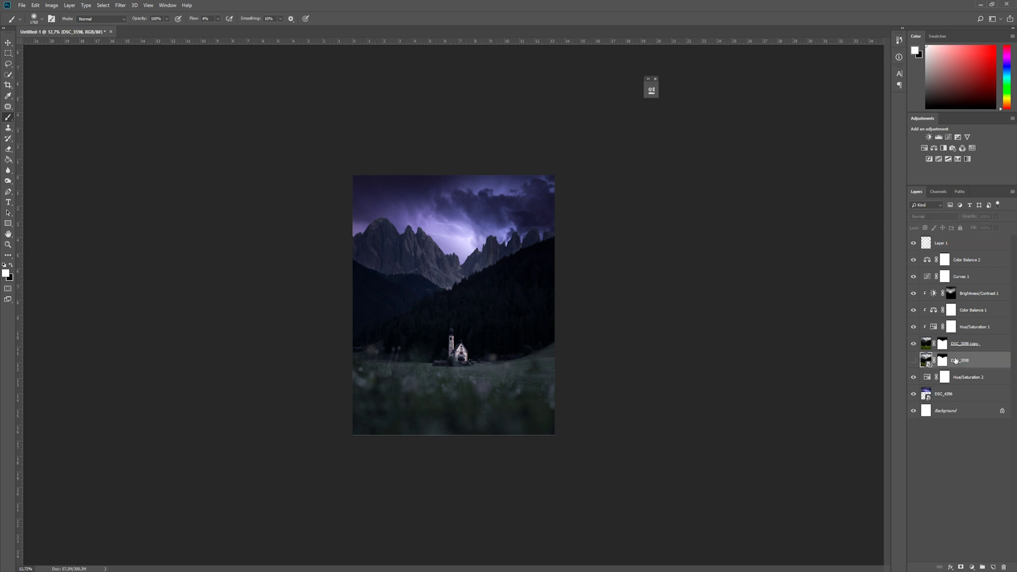
pyautogui.moveTo(961, 360); pyautogui.dragTo(956, 403)
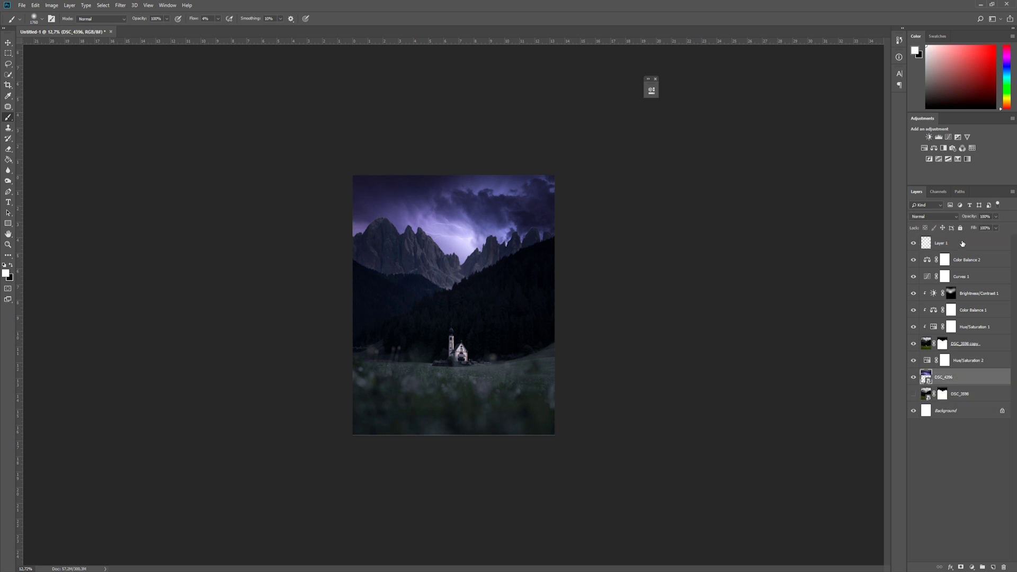
pyautogui.click(962, 243)
pyautogui.hotkey('ctrl', 'g')
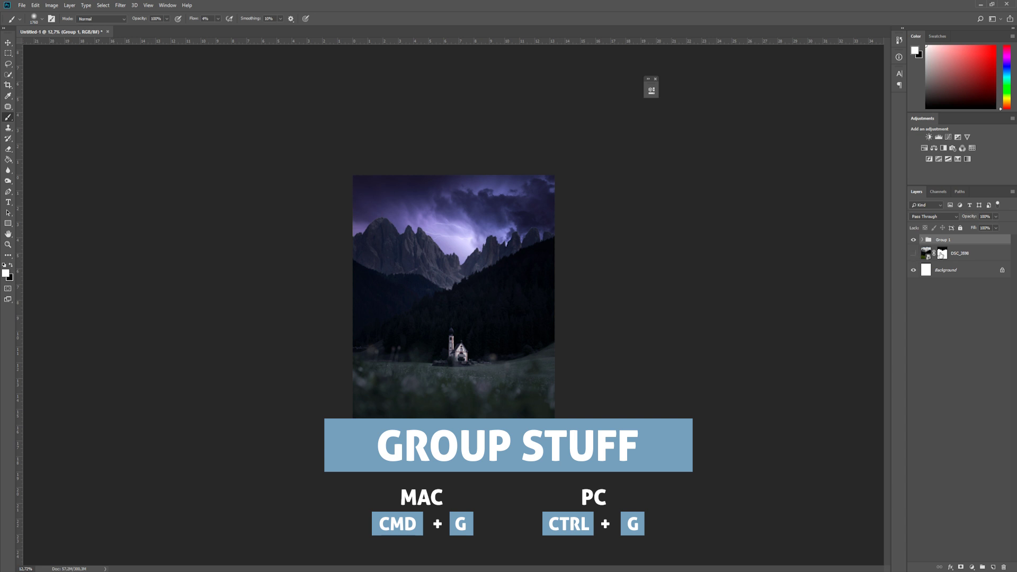
# - Delete the DSC_3598 layer's mask and show the layer to compare the original photo with the grouped composite
pyautogui.rightClick(941, 255)
pyautogui.click(951, 270)
pyautogui.click(914, 253)
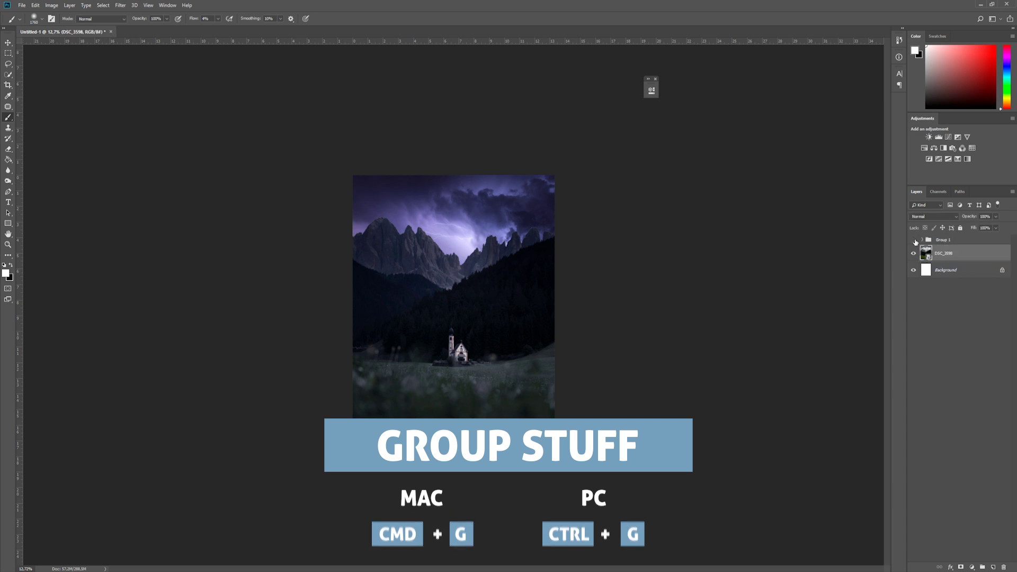
pyautogui.click(914, 240)
pyautogui.click(914, 240)
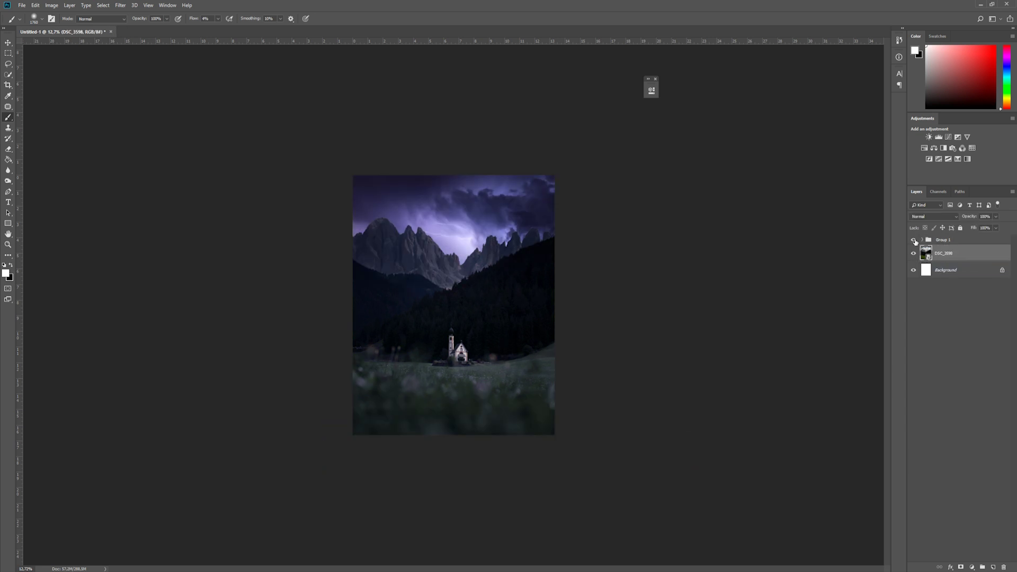